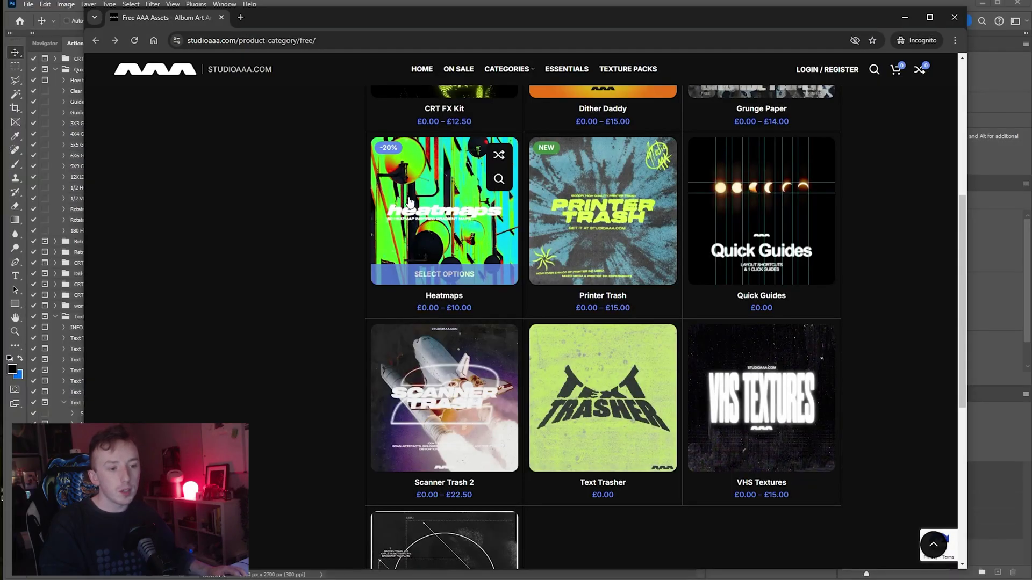
- Open the Heatmaps product page and select its Free version
click(410, 202)
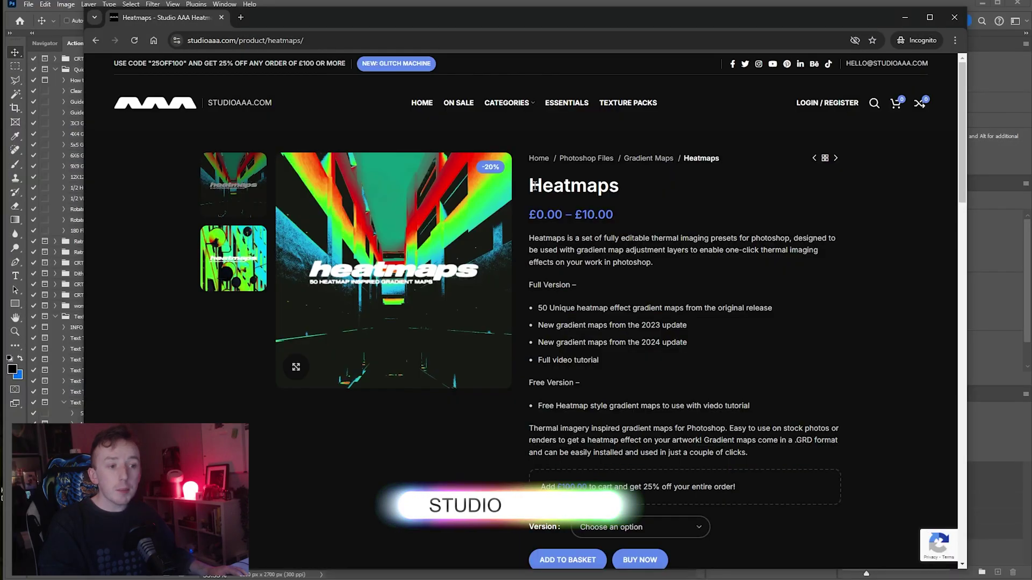
scroll(527, 204, down, 3)
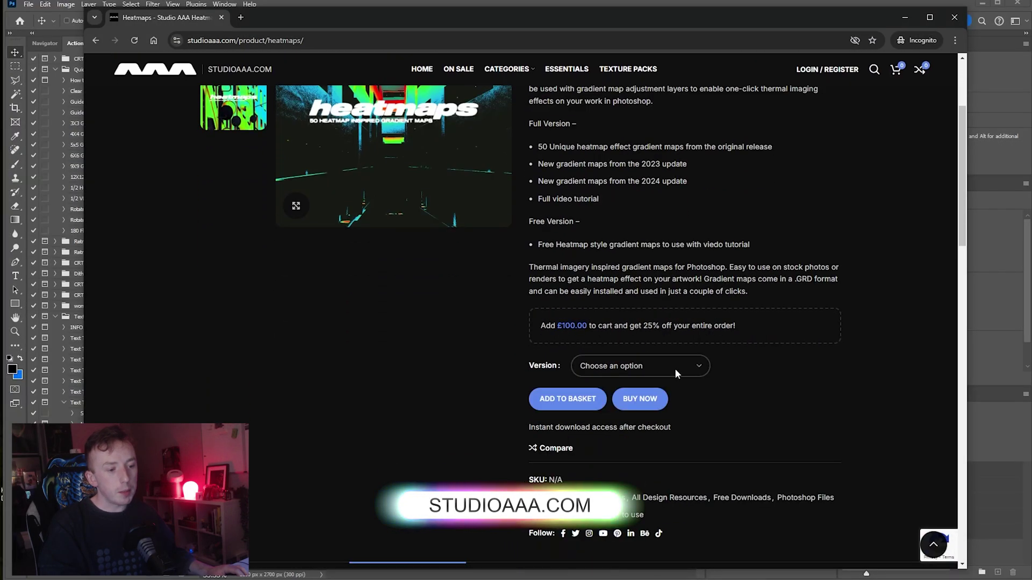
click(676, 365)
click(590, 403)
- Review the free Heatmaps page, then minimize Chrome to return to Photoshop
scroll(838, 286, up, 3)
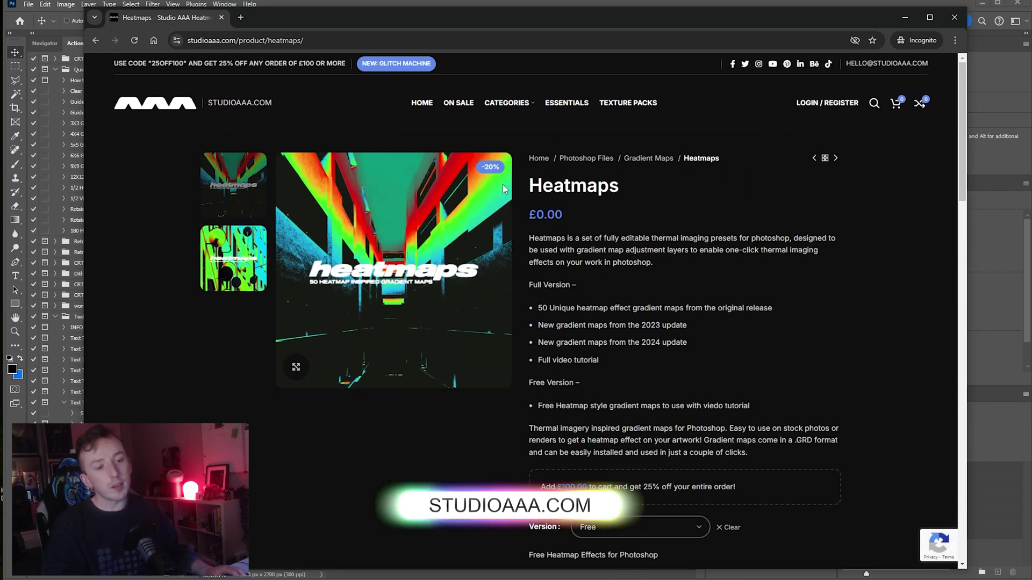
scroll(491, 305, down, 2)
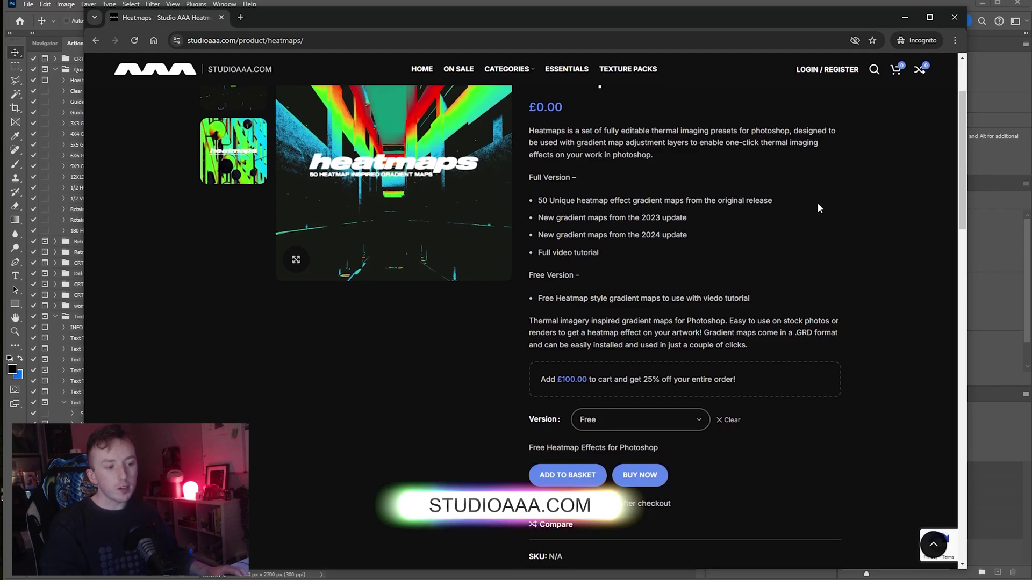
scroll(818, 202, up, 2)
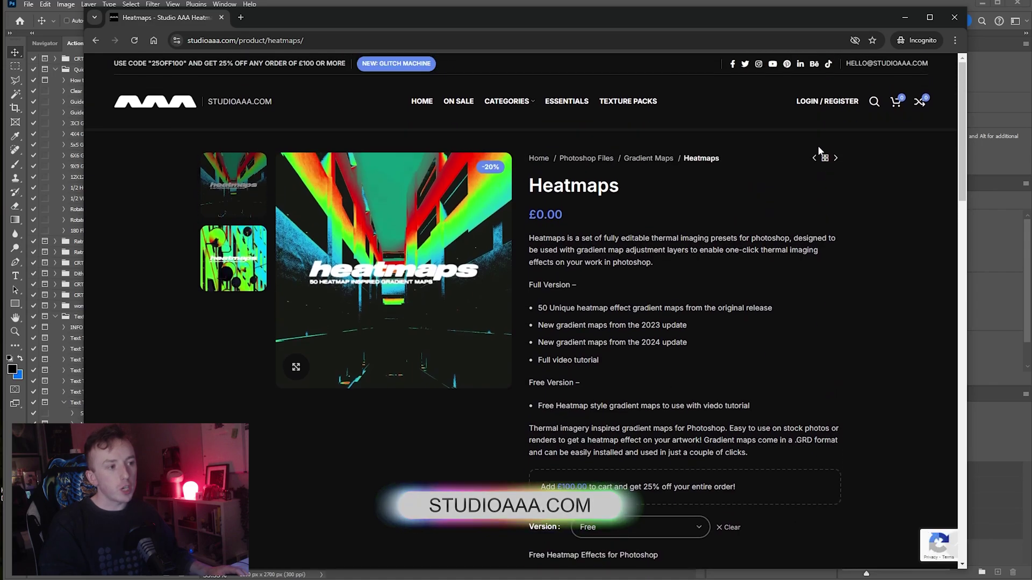
click(906, 19)
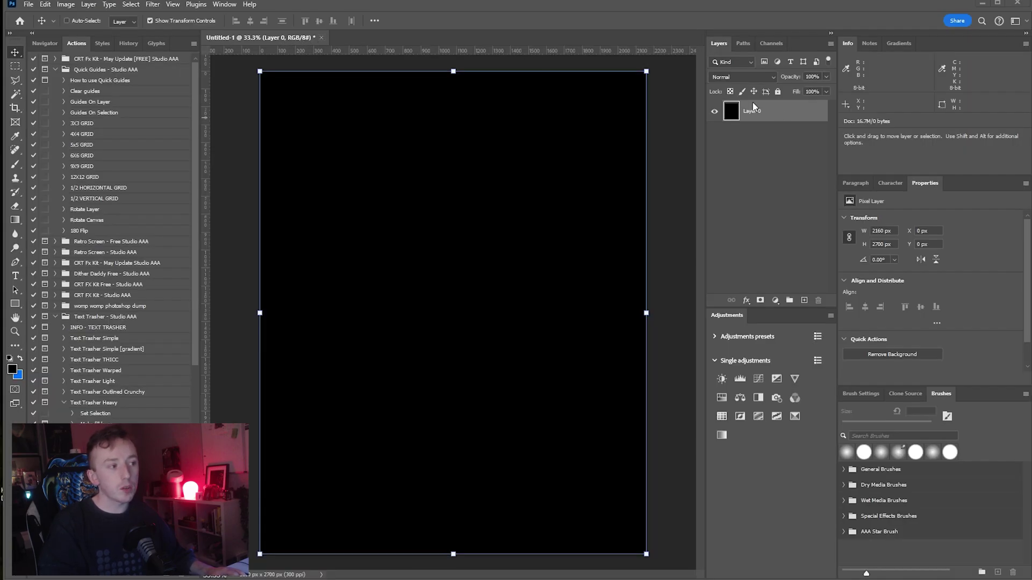
- Place the smoke motorbike photo, scale it to fill the 2160×2700 canvas, and toggle the Adjustments panel
drag(754, 107, 580, 314)
drag(646, 312, 818, 341)
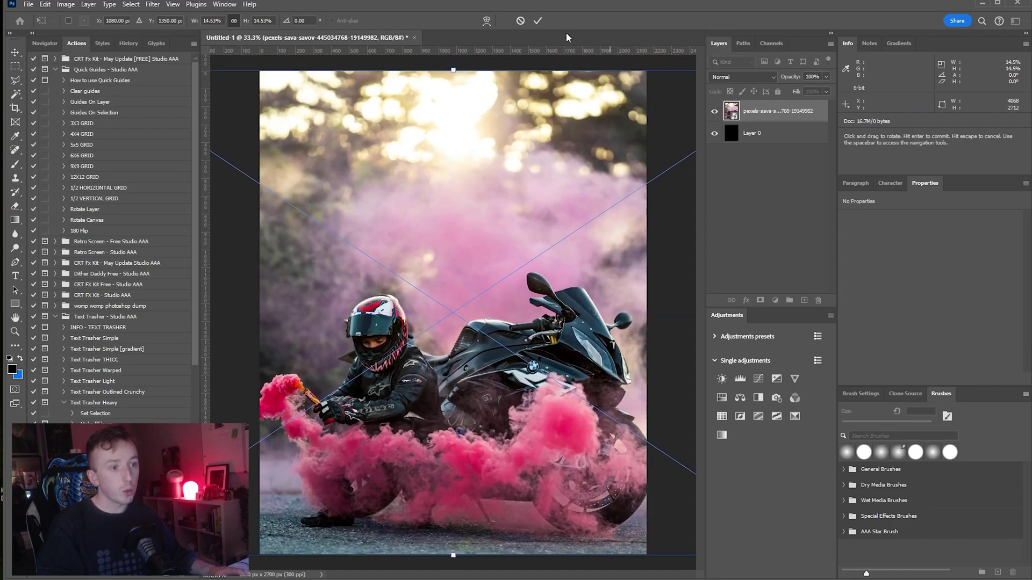
click(537, 20)
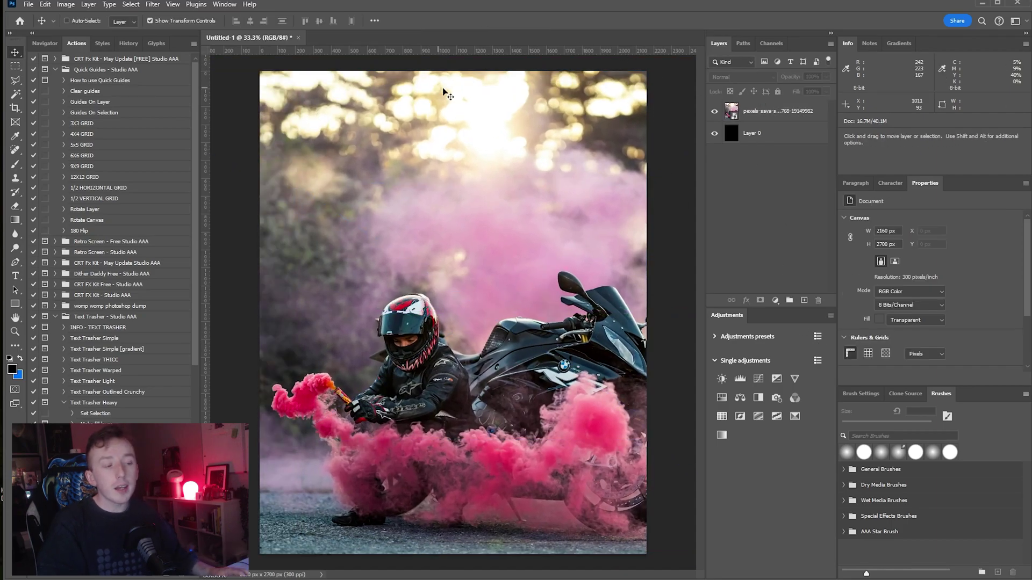
click(224, 4)
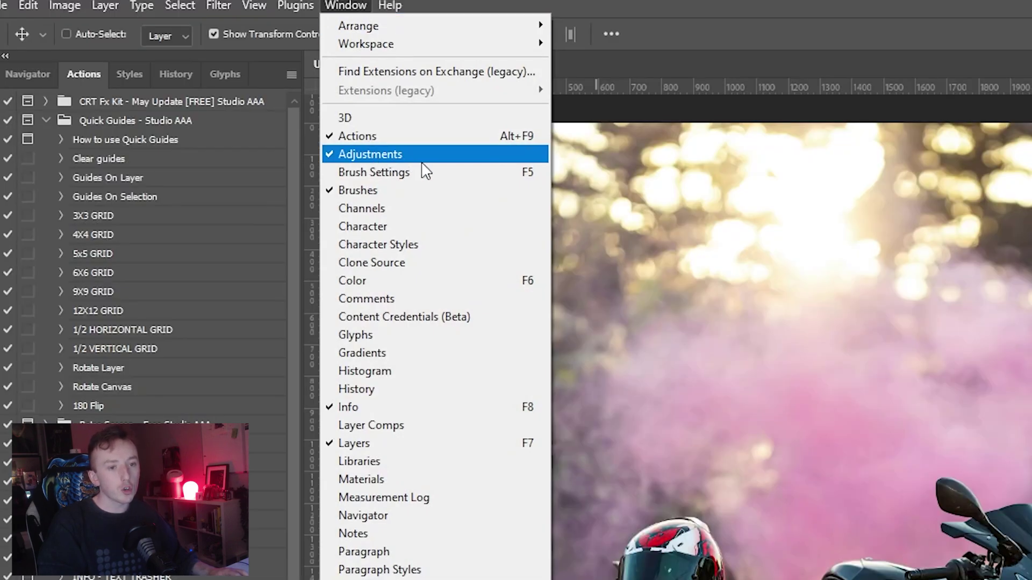
click(377, 155)
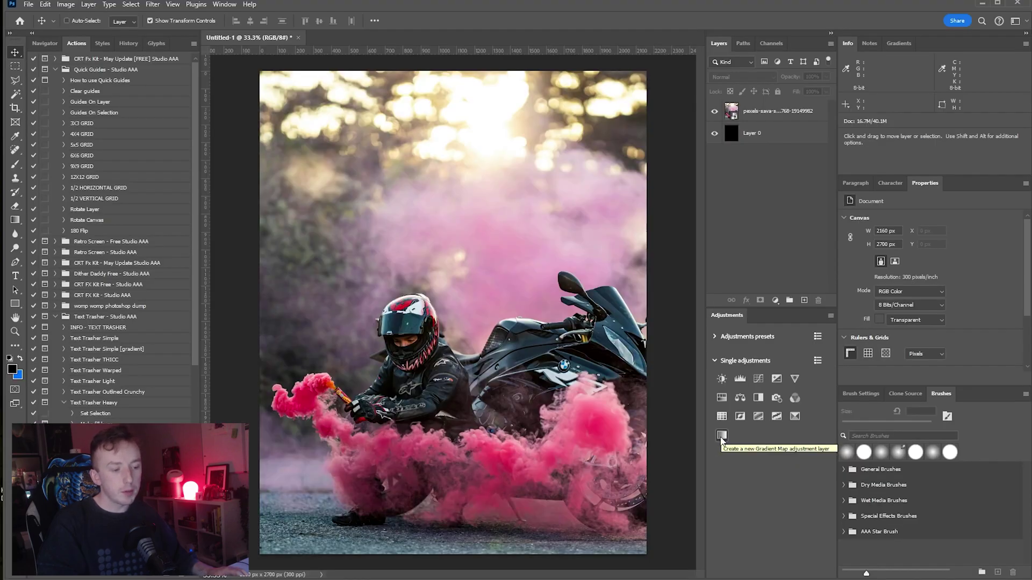
- Add a Gradient Map adjustment layer, turning the photo black and white
click(722, 435)
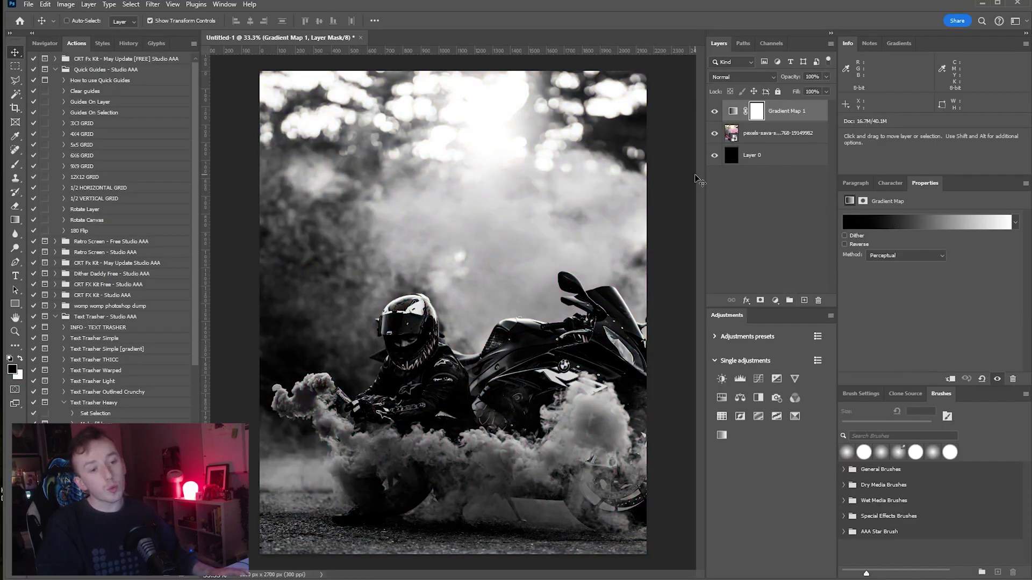
click(89, 4)
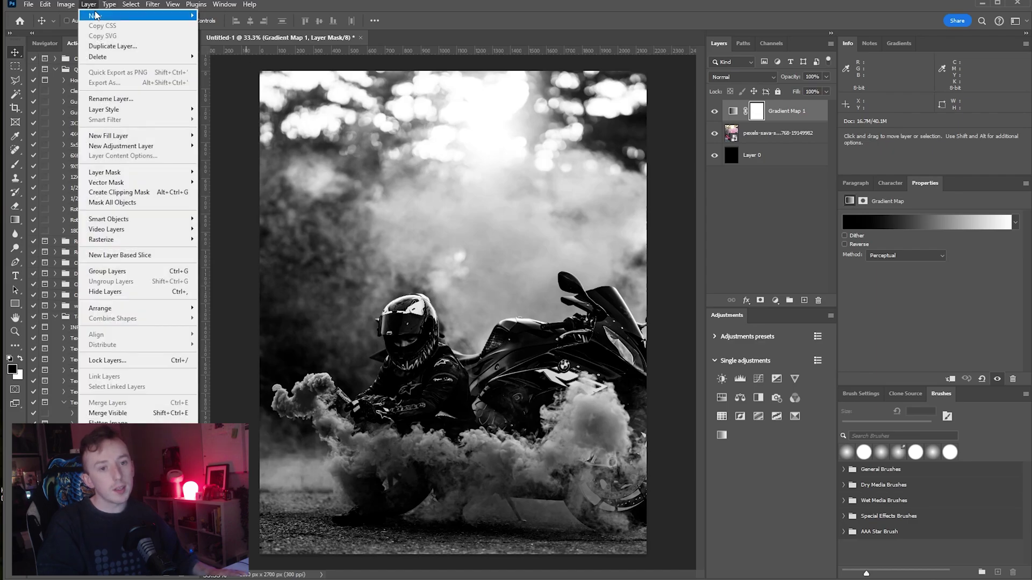
mouse_move(143, 150)
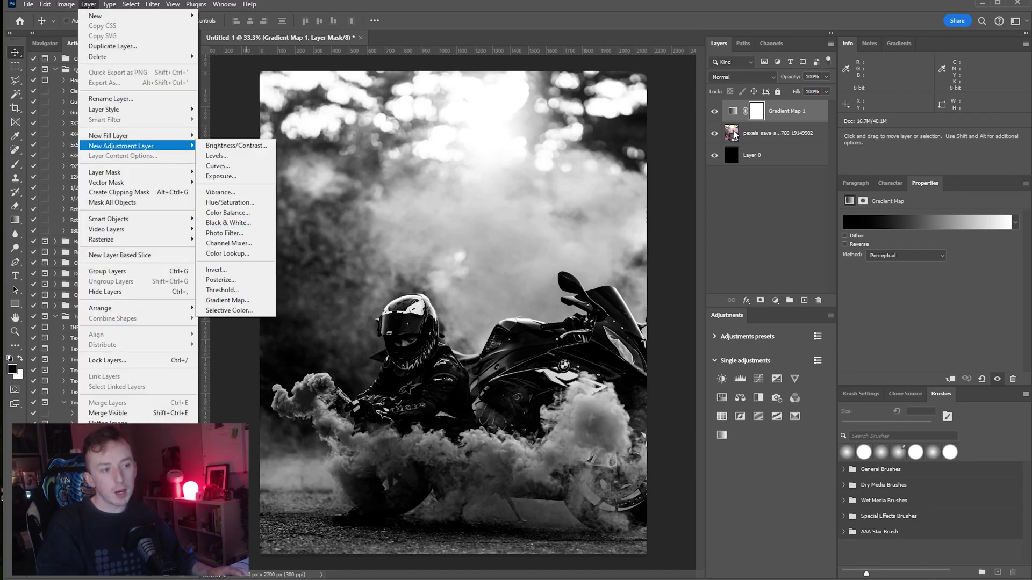
click(763, 133)
click(65, 4)
mouse_move(84, 32)
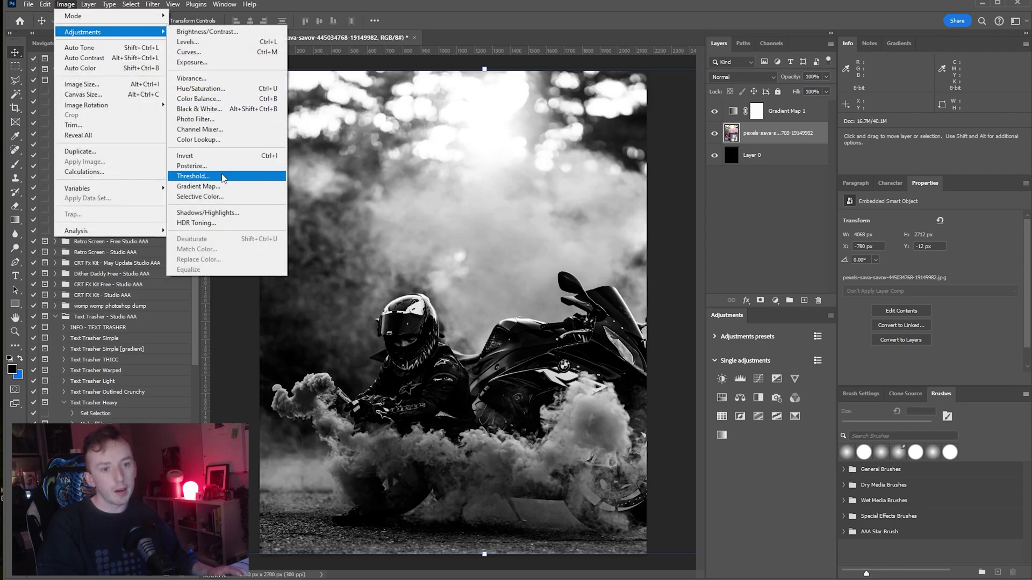
click(788, 182)
- Select Gradient Map 1 and show its settings in the Properties panel
click(793, 120)
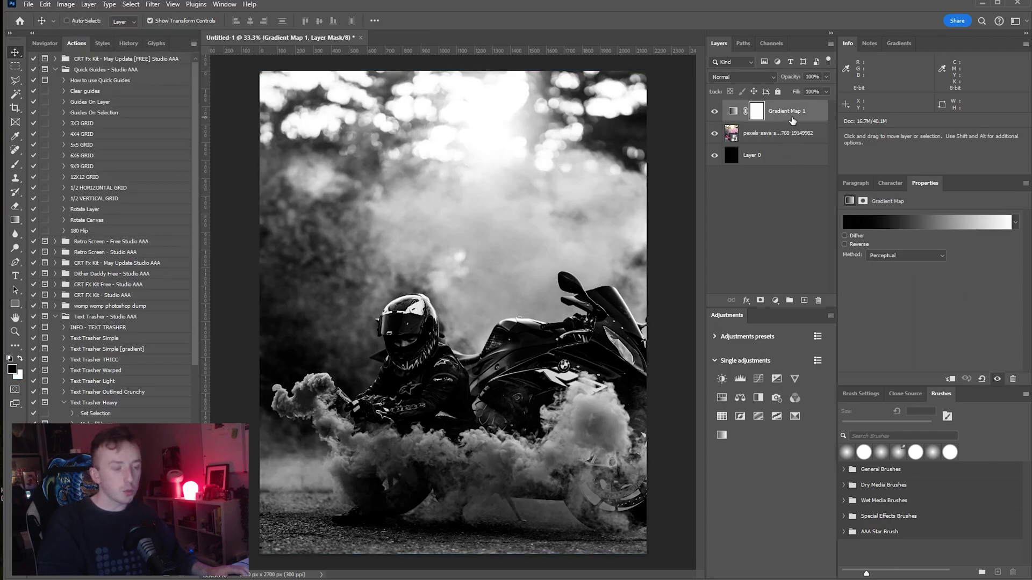
click(224, 5)
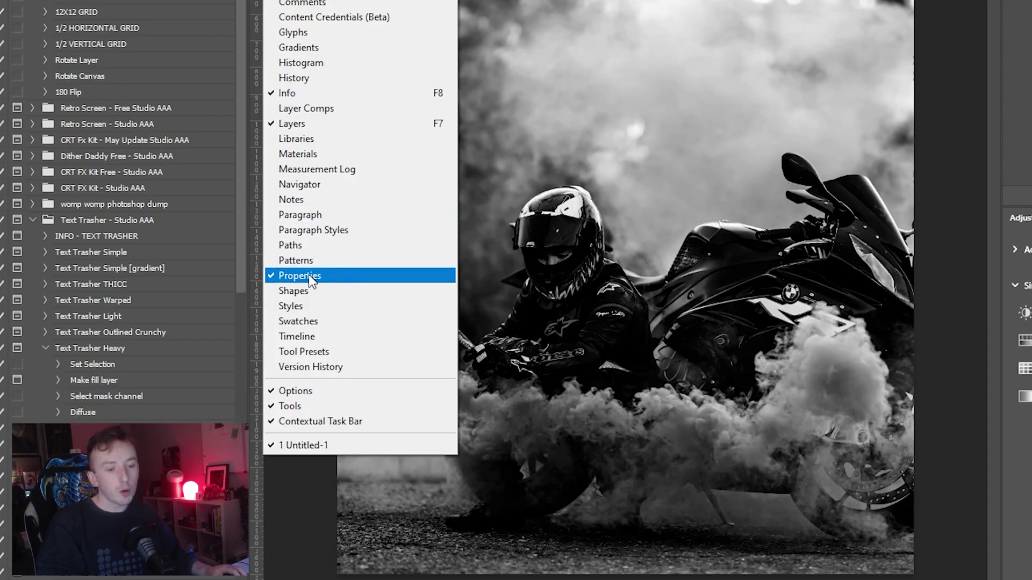
click(352, 274)
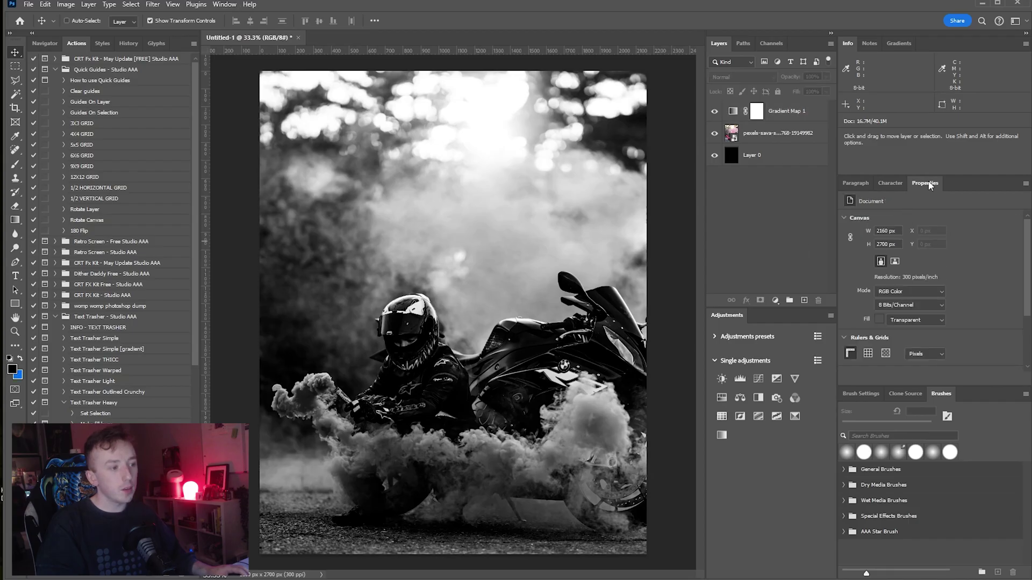
key(alt+period)
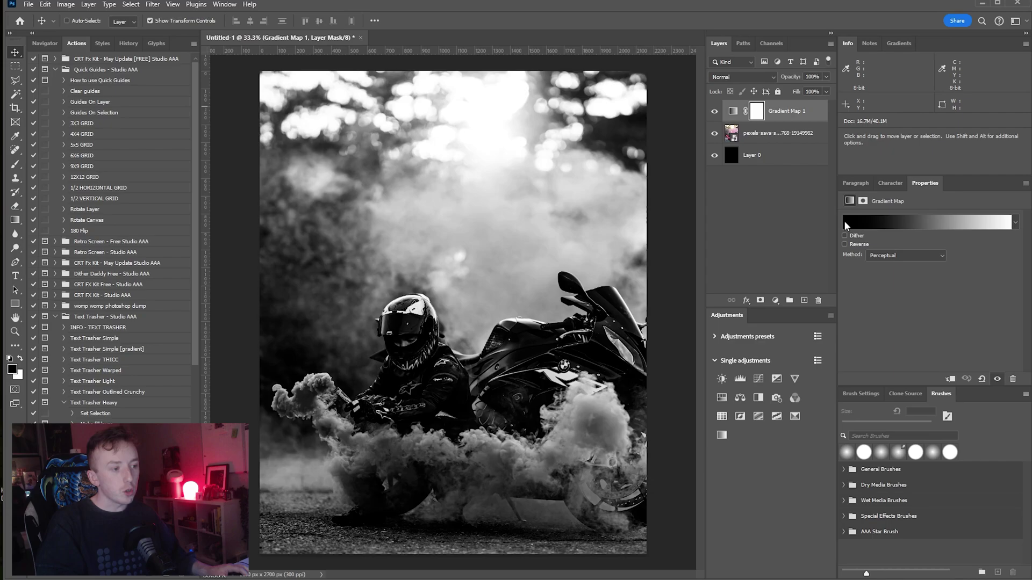
- Preview several heatmap gradient presets on the map, then cancel the changes
click(926, 223)
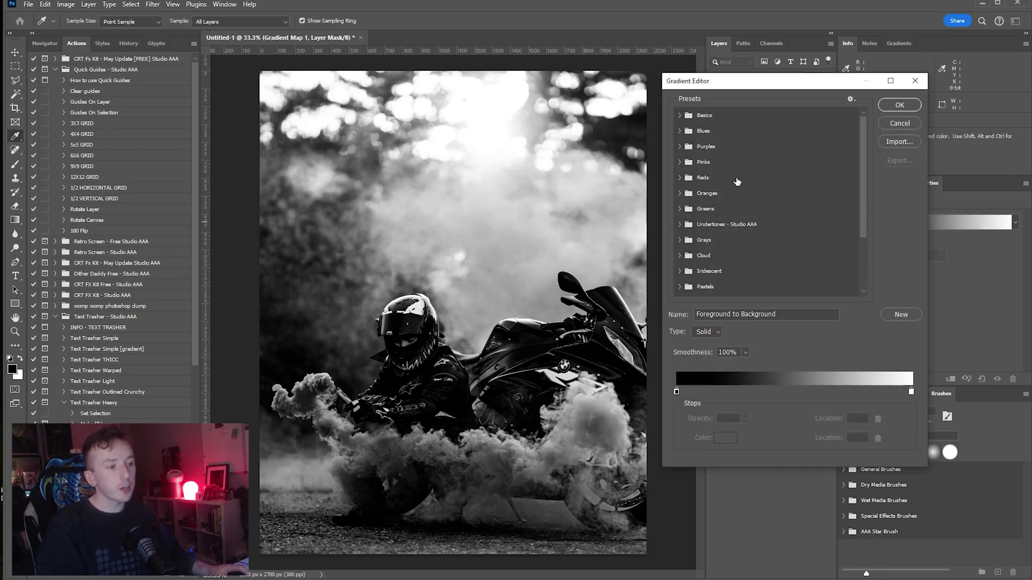
scroll(776, 156, down, 3)
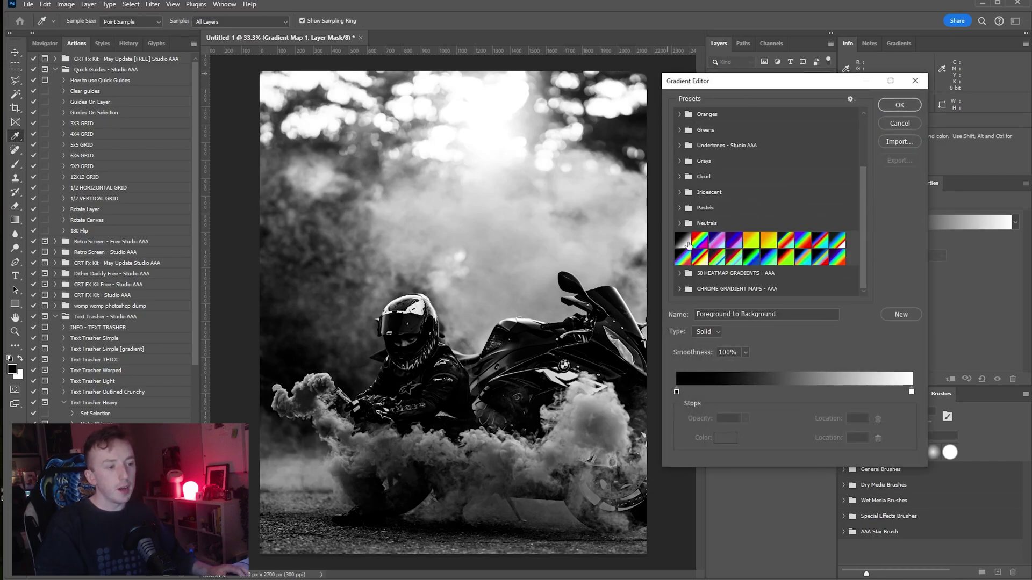
click(829, 241)
click(689, 245)
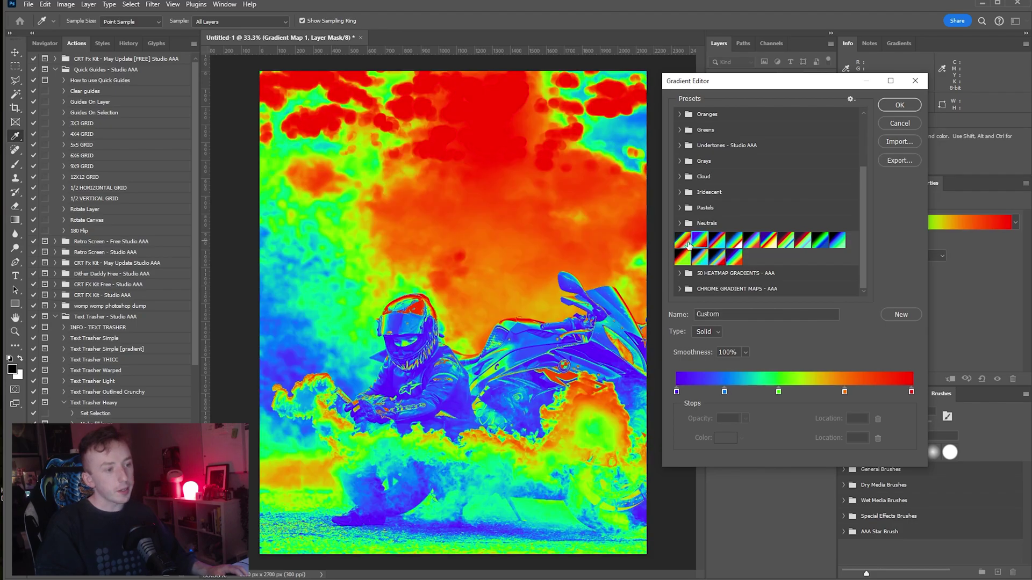
click(717, 246)
click(682, 240)
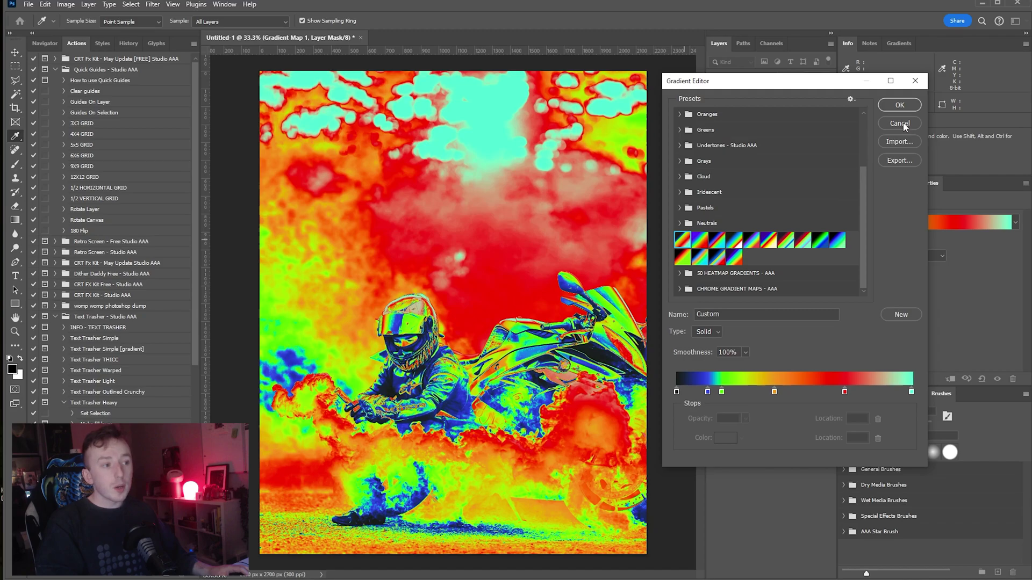
click(903, 123)
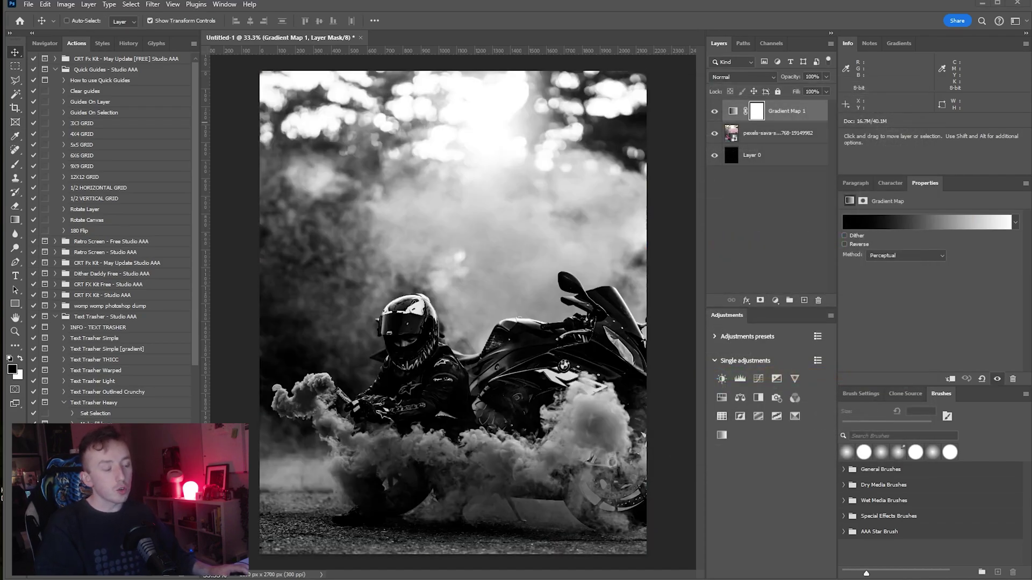
- Try rainbow heatmap presets and settle on the red and orange one
click(927, 230)
scroll(750, 228, down, 3)
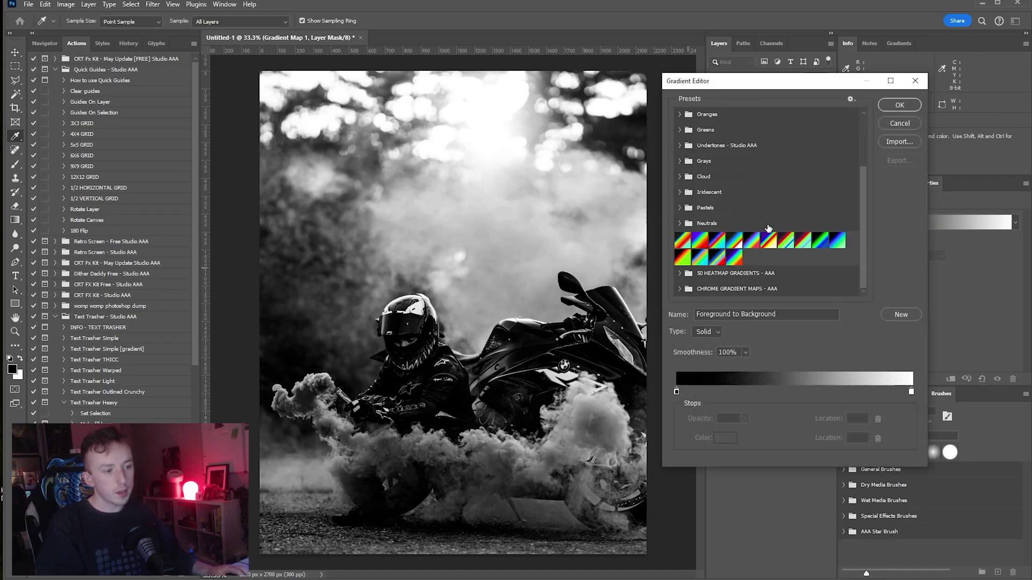
click(683, 243)
click(700, 241)
click(718, 240)
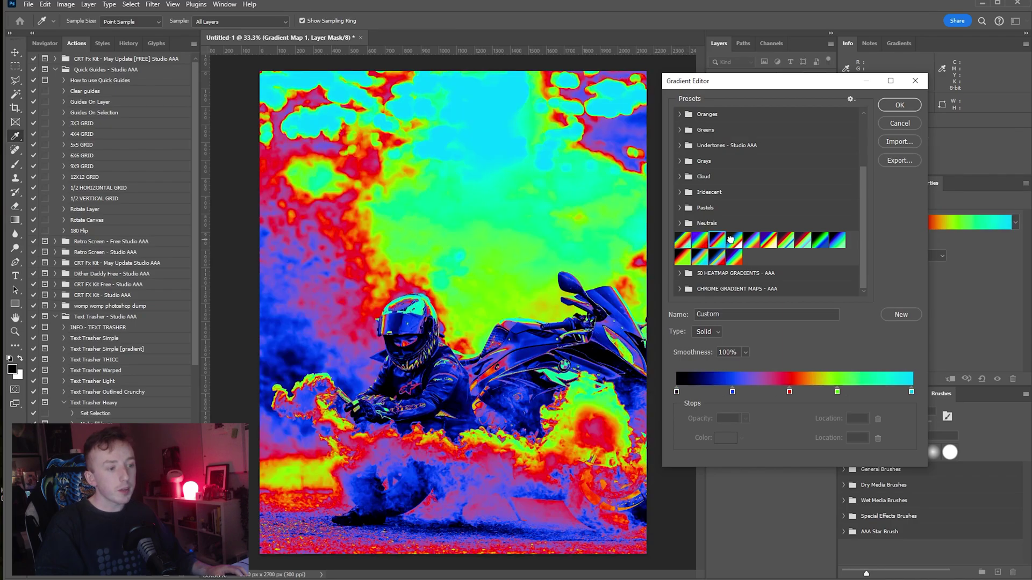
click(732, 241)
click(682, 240)
- Add a white colour stop at location 8 and apply the heatmap gradient
click(722, 392)
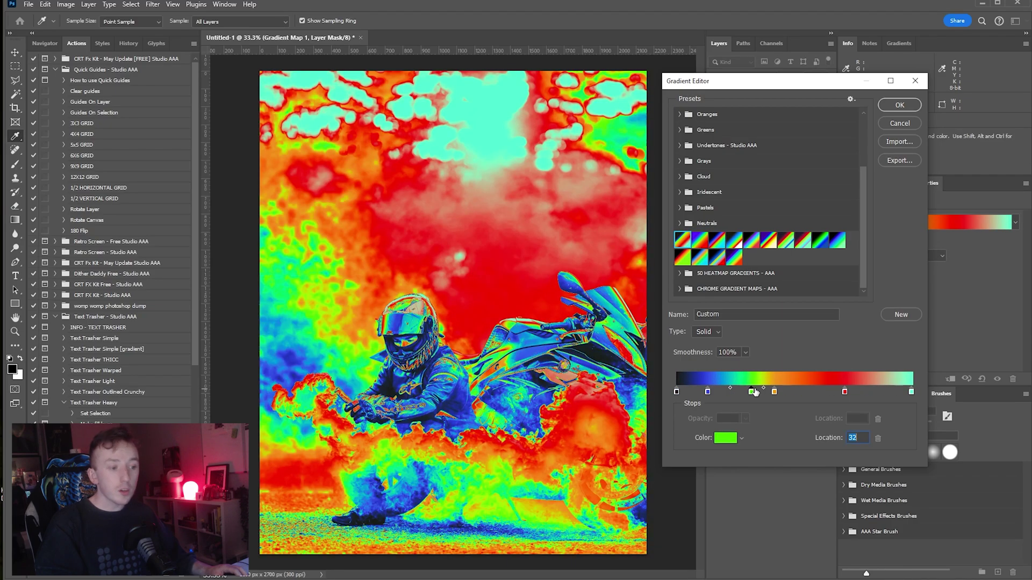
click(815, 393)
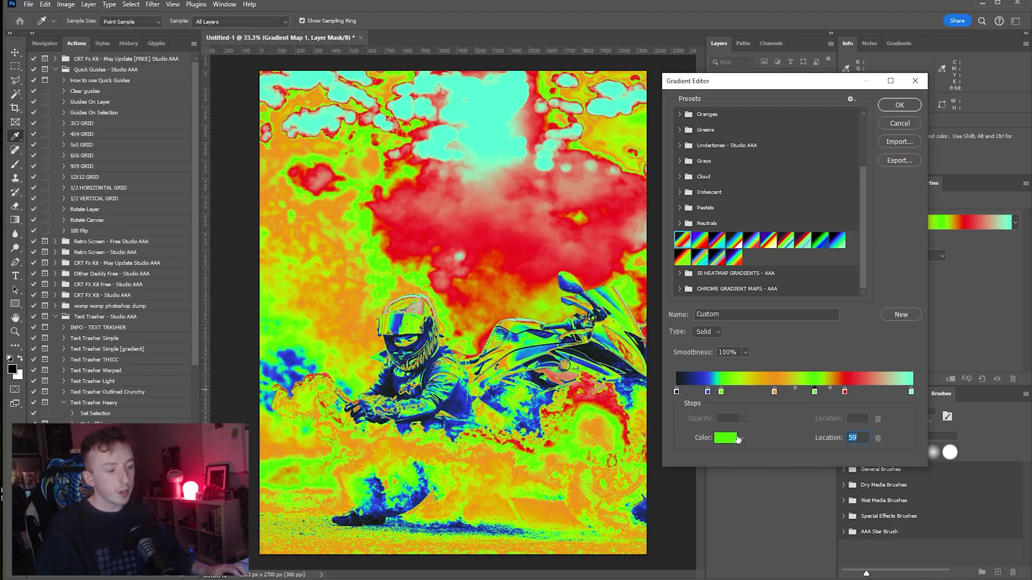
click(726, 438)
drag(379, 306, 319, 273)
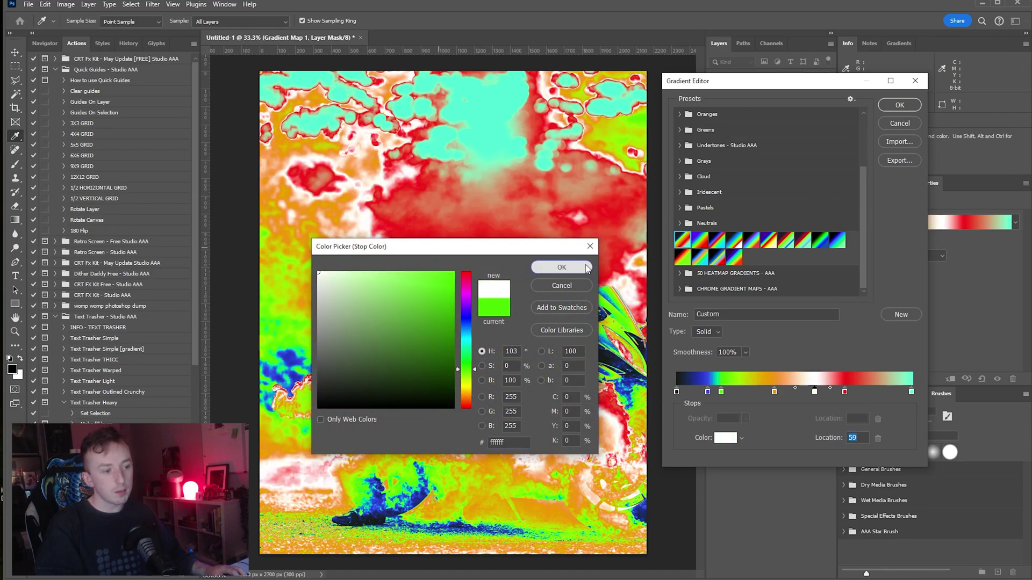
click(588, 268)
drag(815, 392, 881, 430)
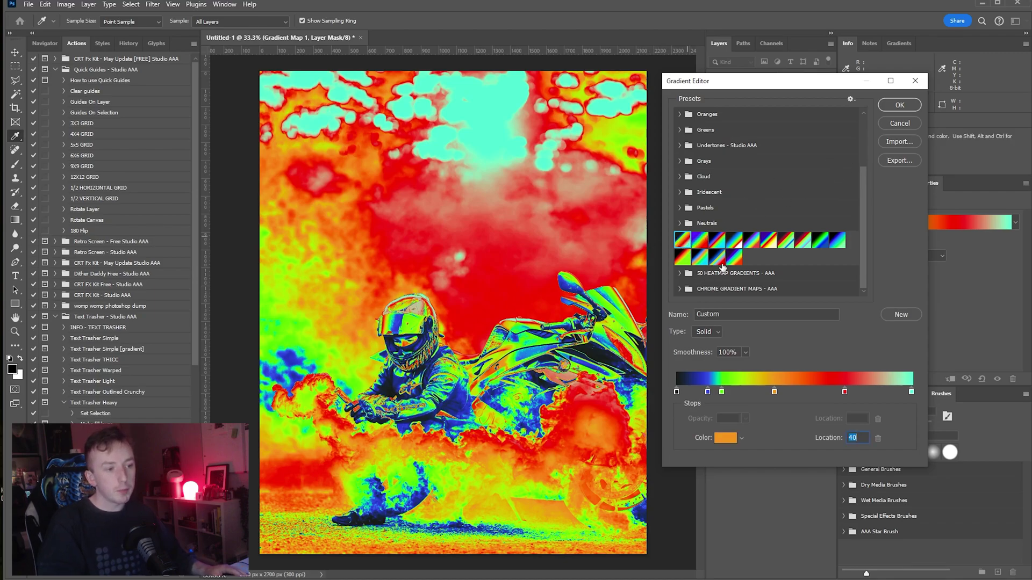
click(899, 105)
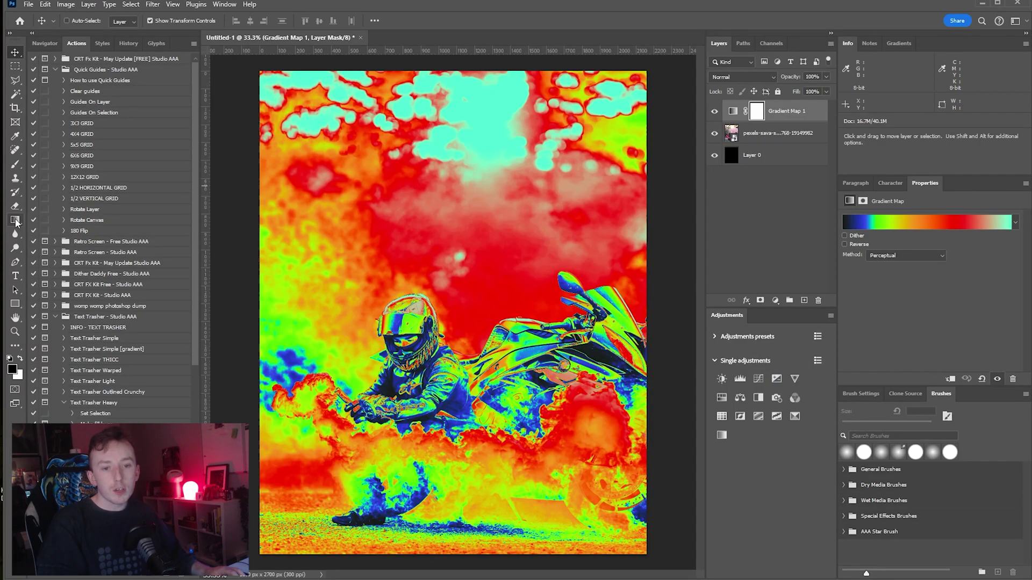
- Draw a wide rectangle bar with a black-to-white gradient fill and move it down
key(b)
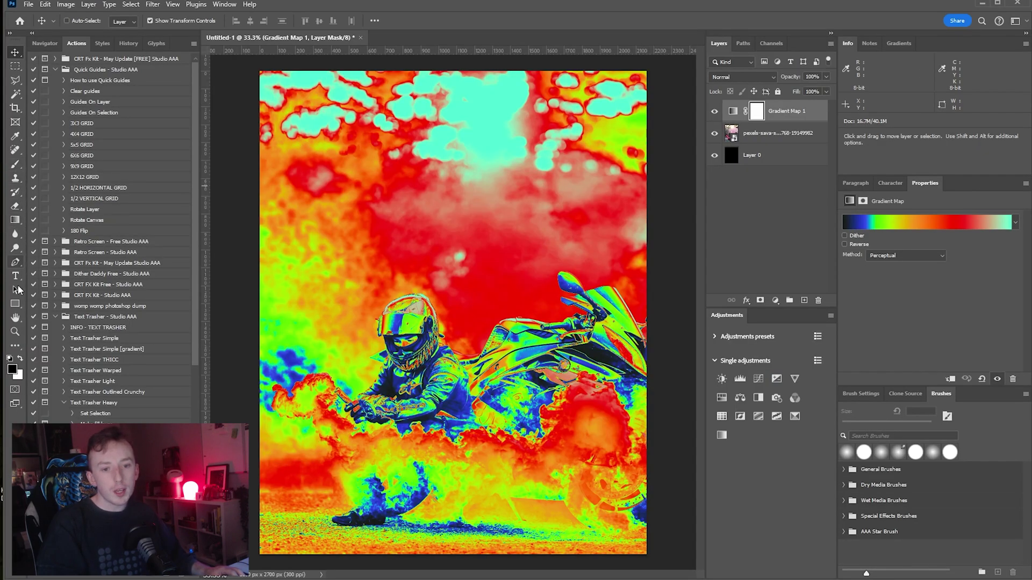
click(15, 304)
drag(544, 110, 370, 133)
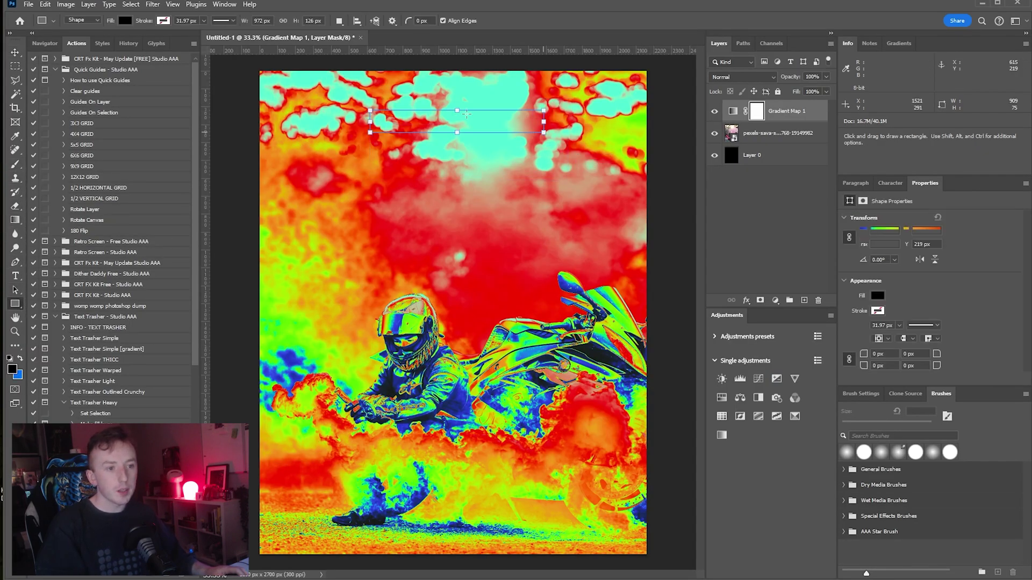
click(126, 20)
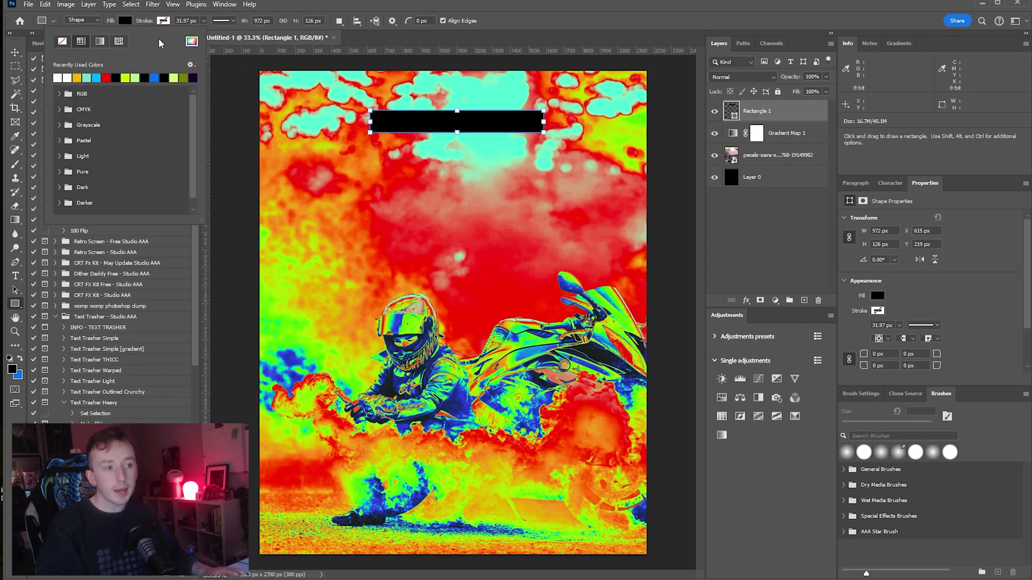
click(100, 41)
key(v)
drag(485, 129, 478, 269)
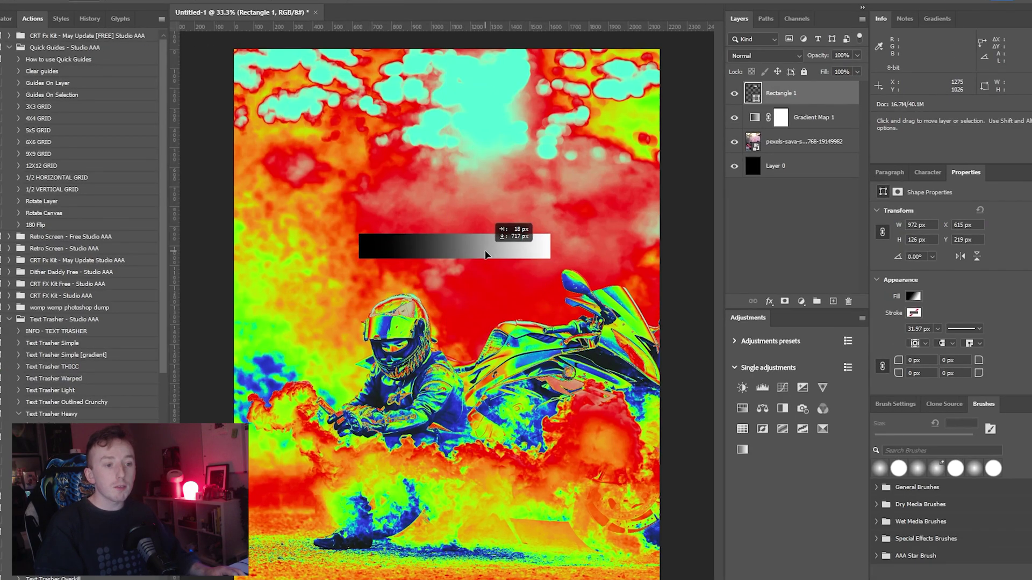
- Duplicate the bar below Gradient Map 1 and position the copy above the original
drag(808, 97, 806, 154)
drag(491, 312, 490, 279)
click(770, 245)
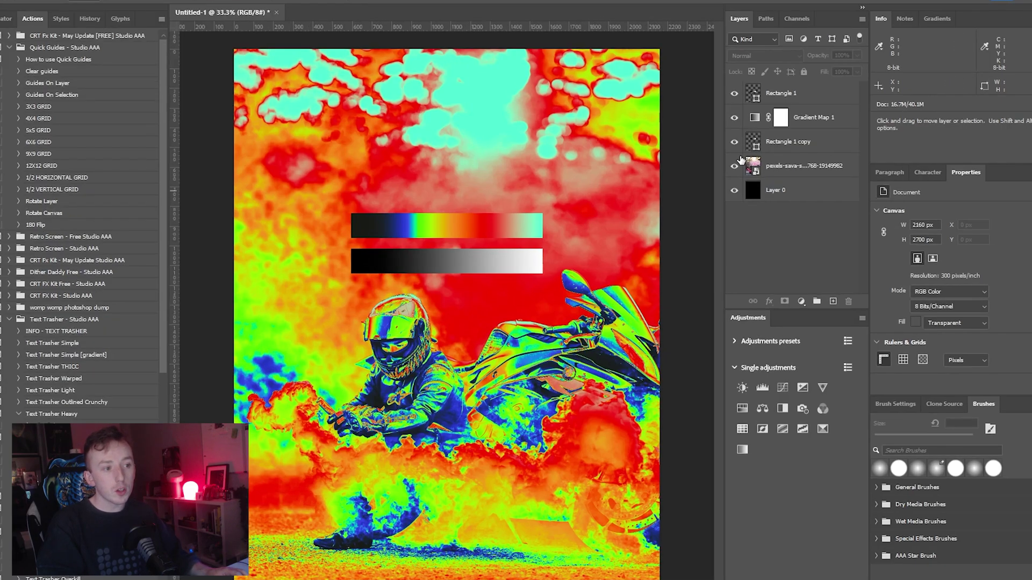
scroll(389, 268, up, 1)
scroll(390, 268, up, 3)
scroll(545, 231, down, 1)
- Set the foreground Color Picker to L mode and compare lightness 50 with 100 (white ffffff)
drag(615, 226, 535, 247)
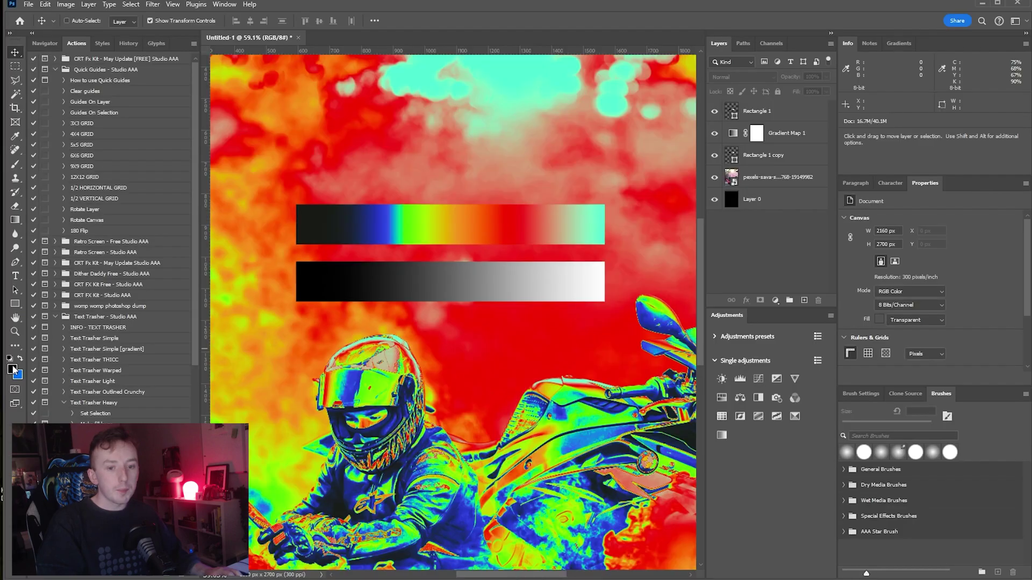
click(13, 370)
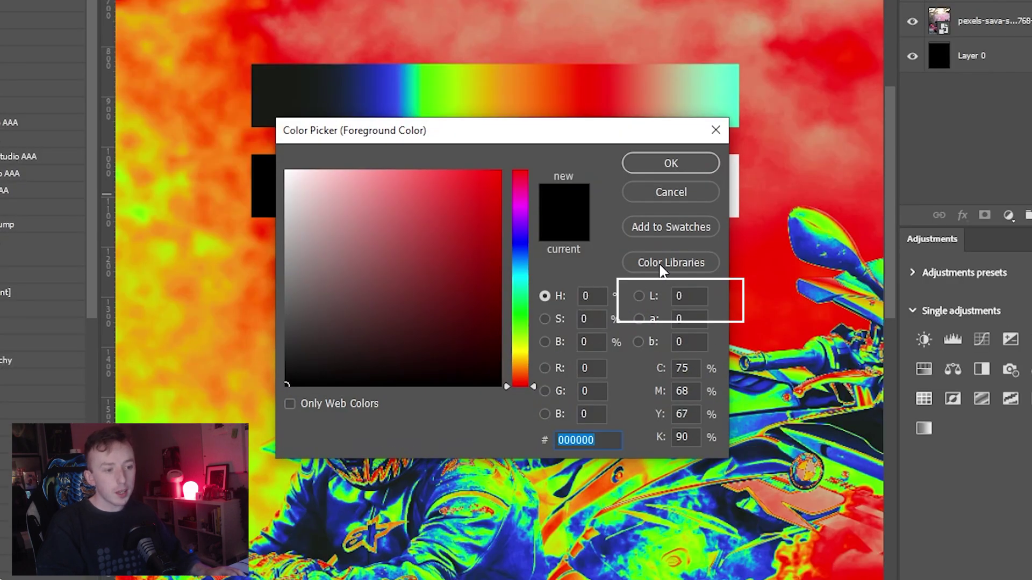
click(640, 295)
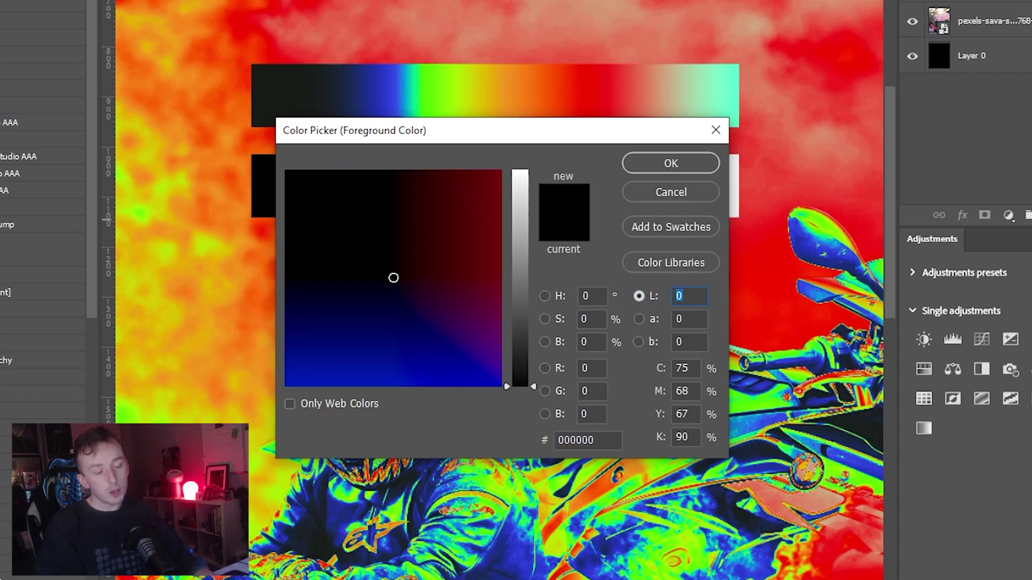
text(50)
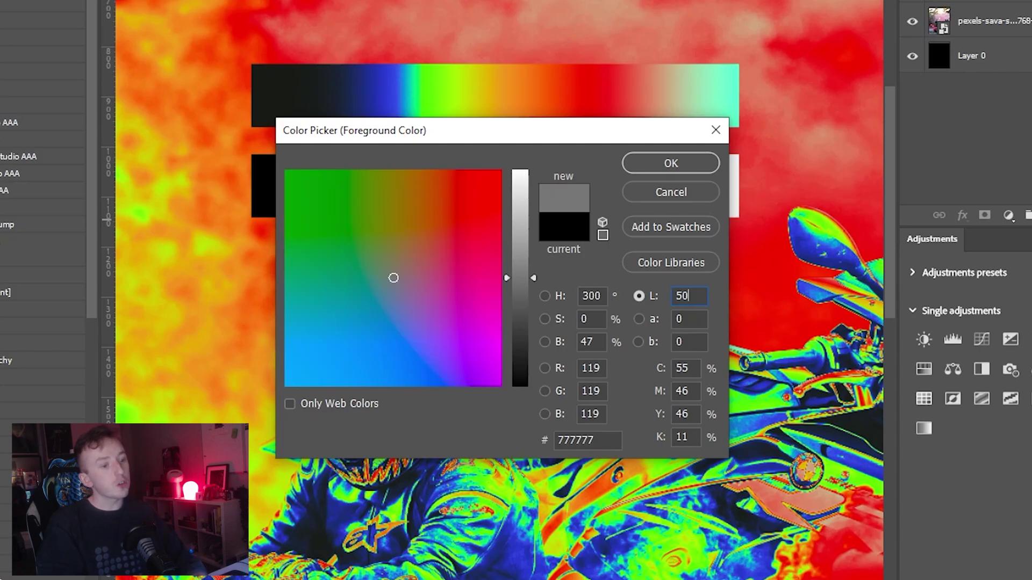
key(BackSpace)
text(100)
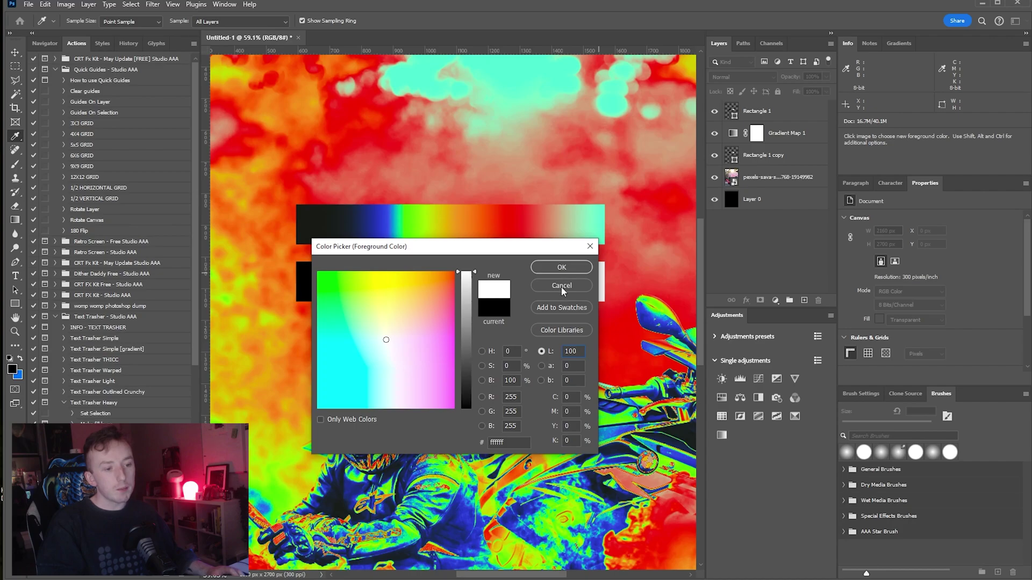
- Cancel the Color Picker and hide Gradient Map 1 to view the original purple smoke
click(562, 287)
key(v)
click(714, 133)
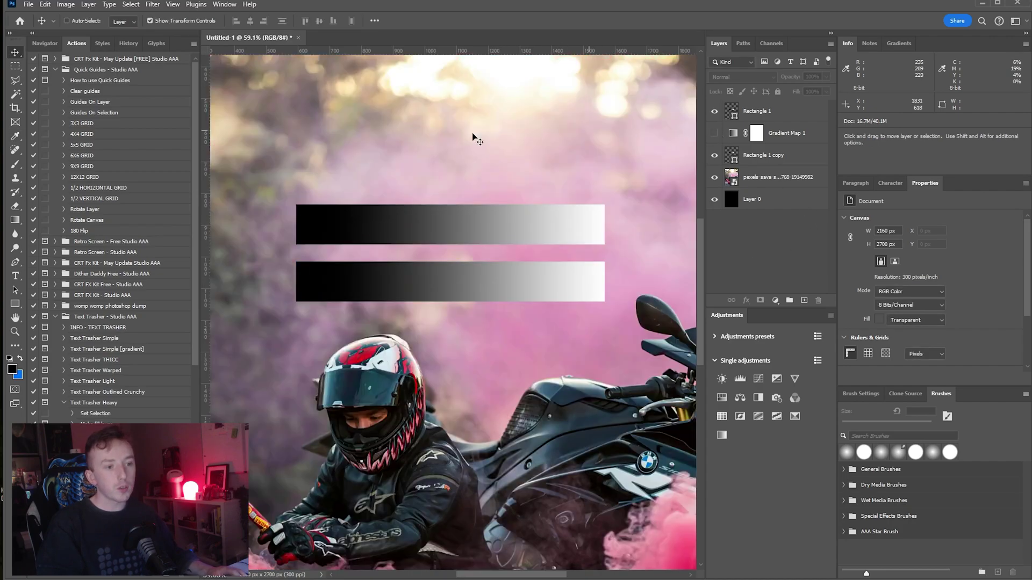
scroll(298, 388, up, 5)
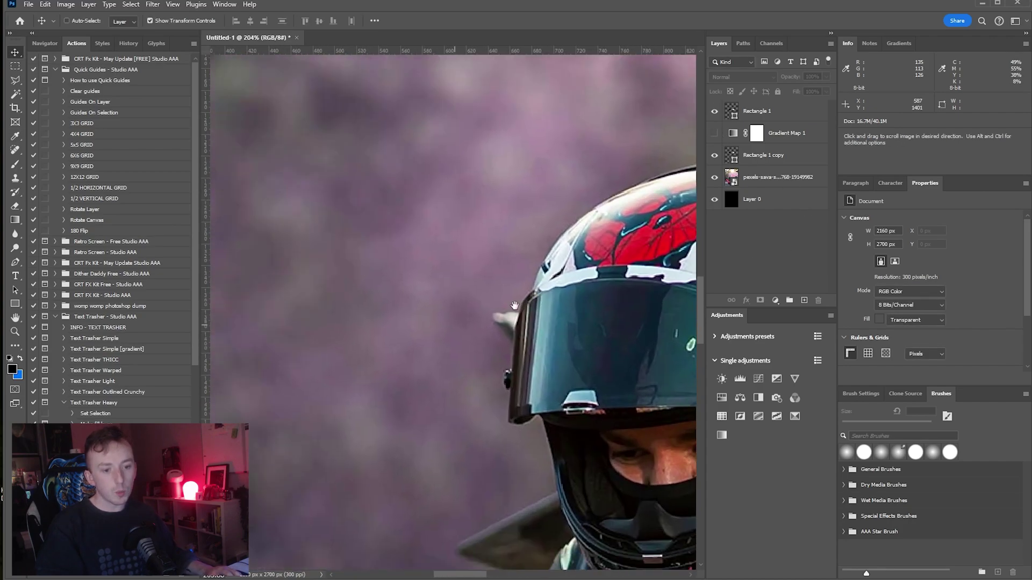
drag(527, 301, 592, 275)
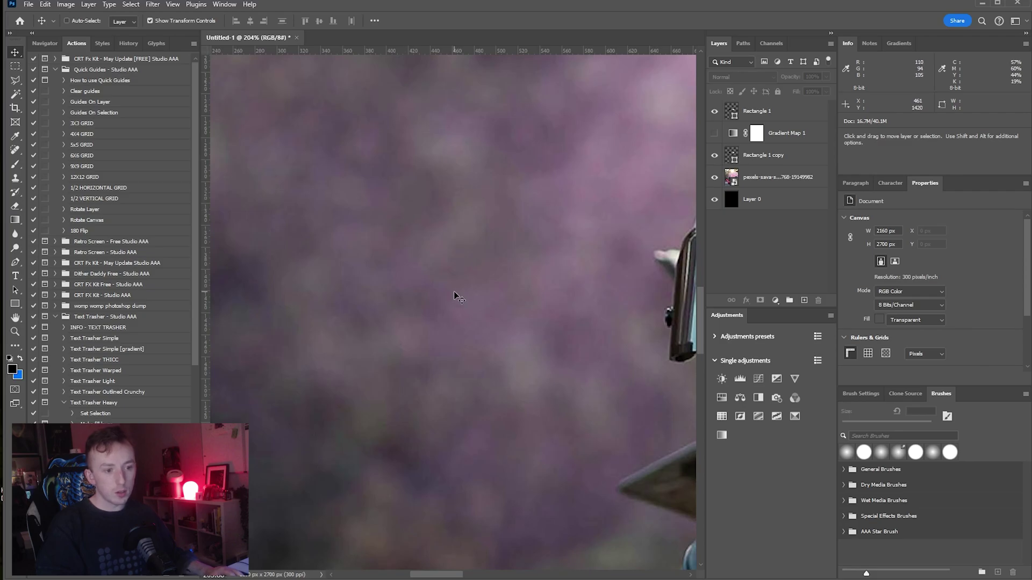
- Sample the smoke's grey-purple tone as the foreground colour and check its lightness
key(i)
click(468, 227)
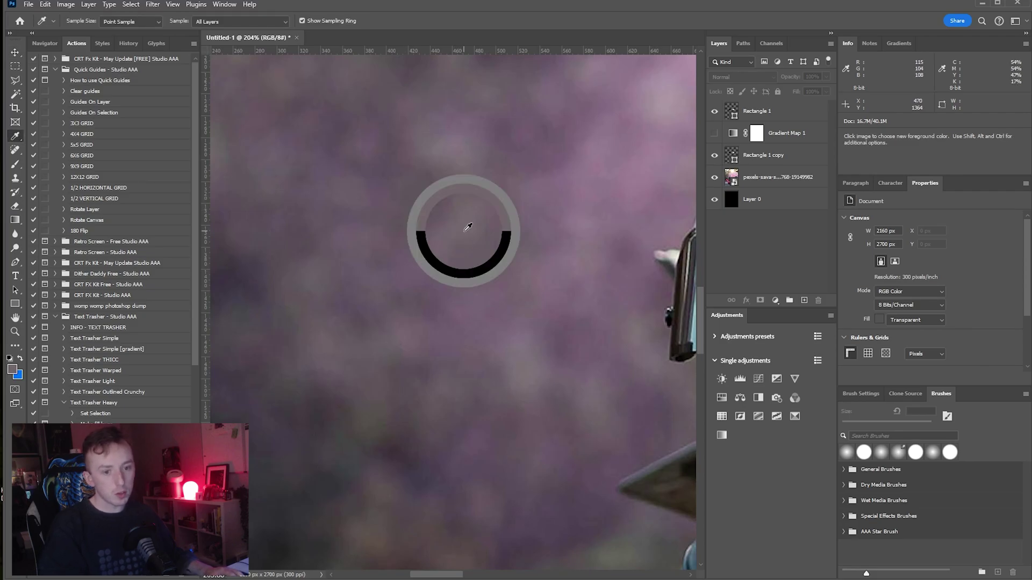
click(11, 369)
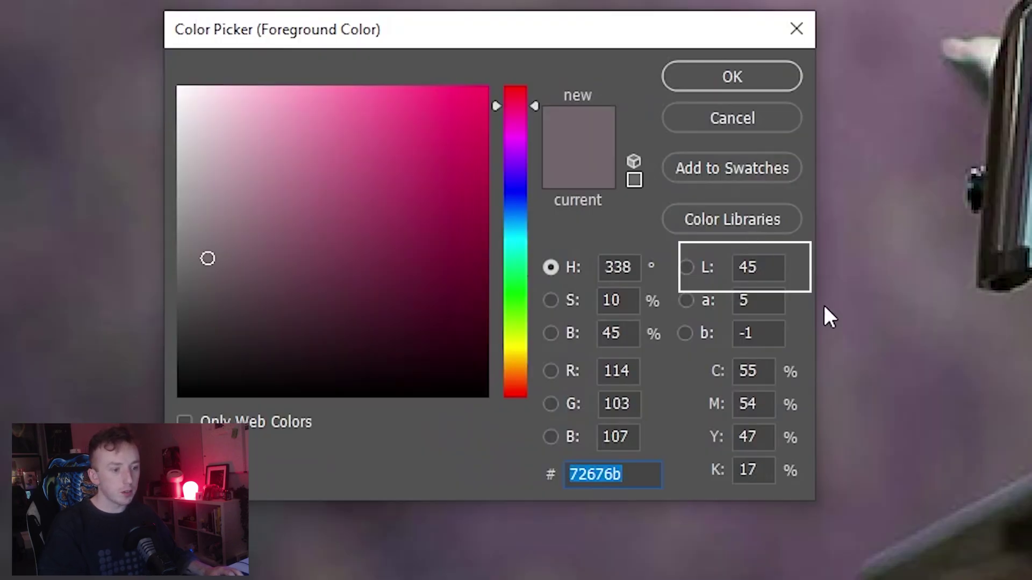
click(748, 128)
scroll(373, 417, down, 4)
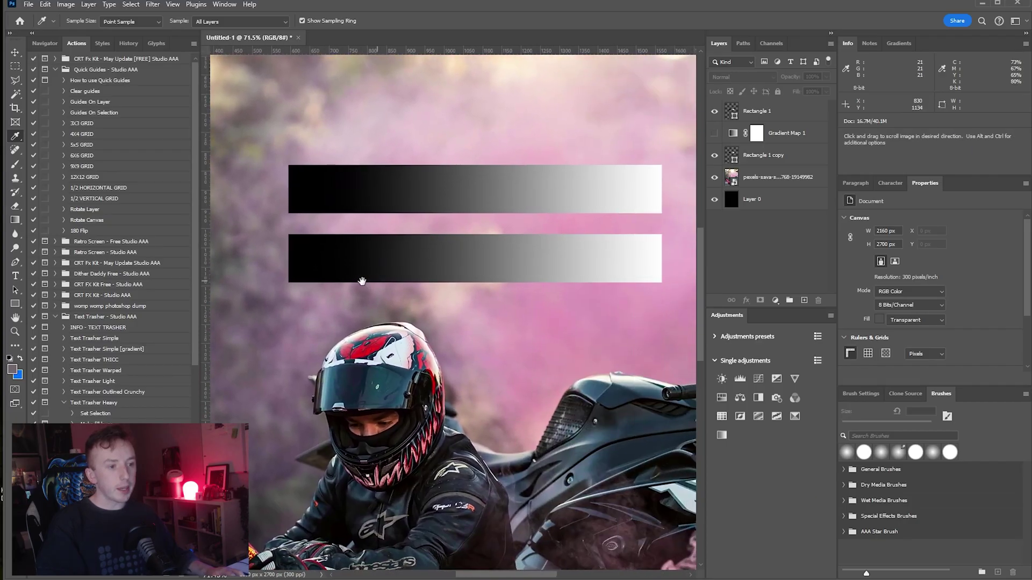
scroll(362, 281, right, 2)
scroll(534, 179, left, 3)
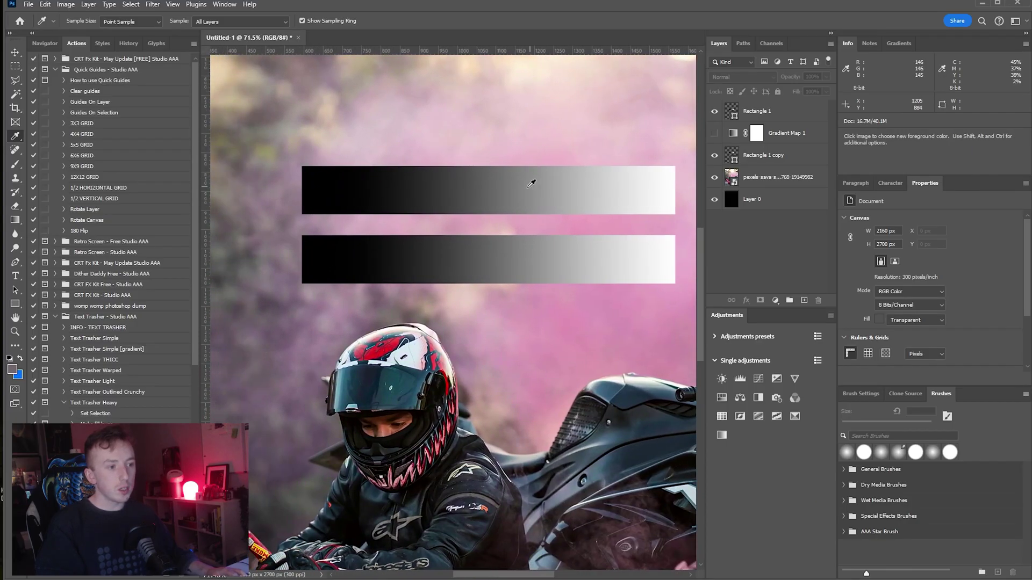
scroll(505, 184, right, 4)
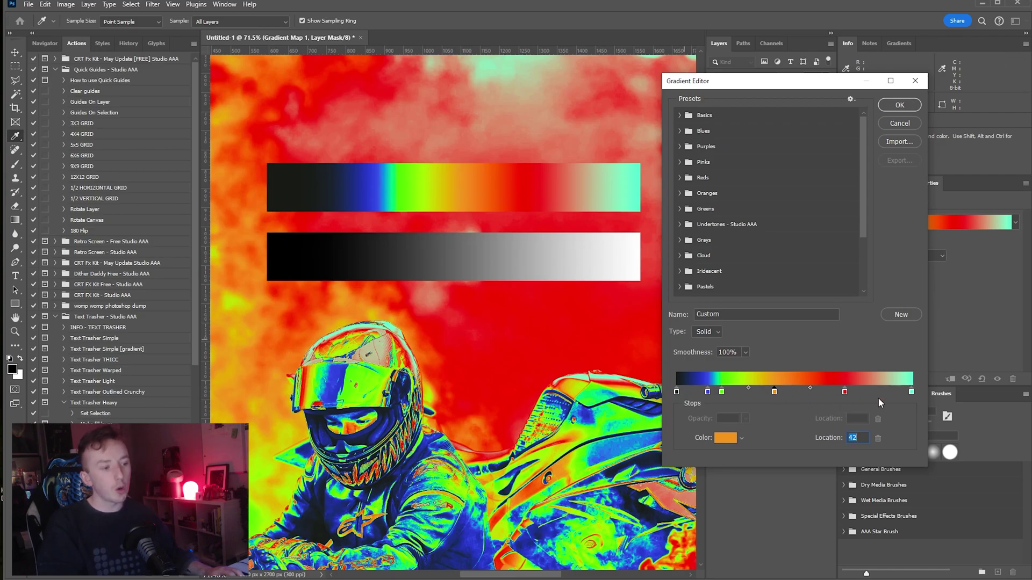
- Close the Gradient Editor unchanged and select the motorbike photo layer
key(Return)
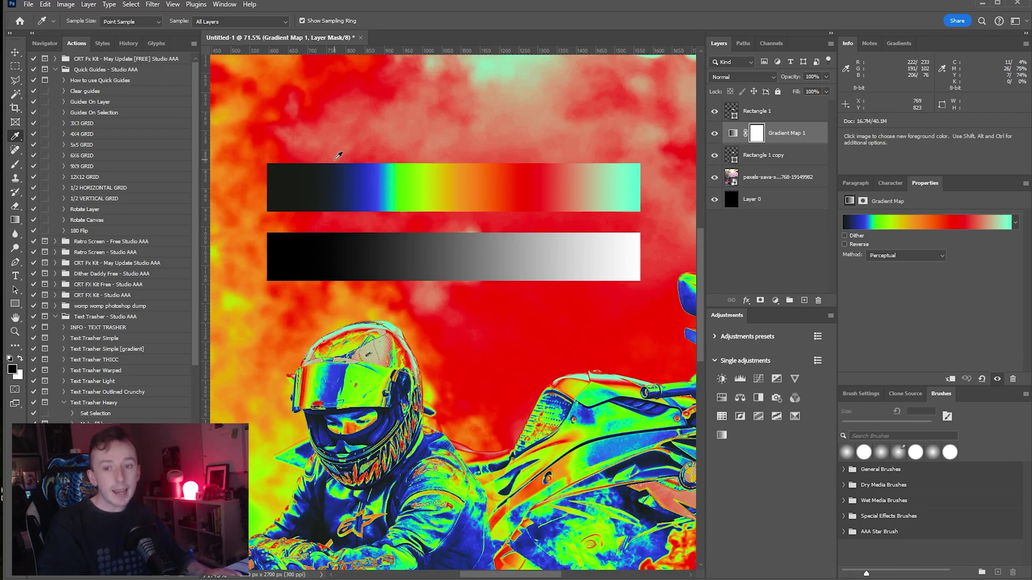
ctrl+click(696, 162)
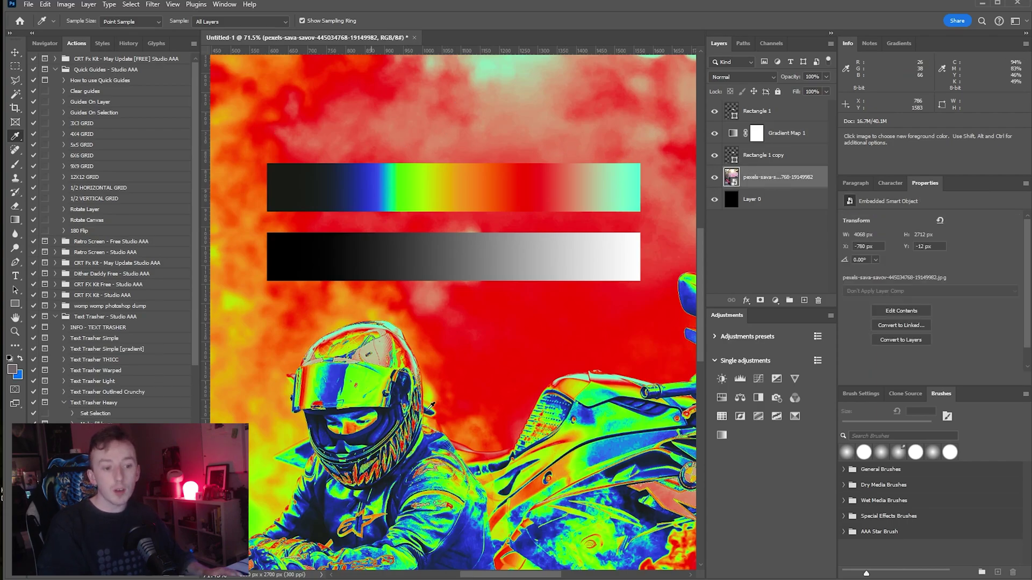
scroll(497, 210, down, 3)
scroll(497, 210, up, 3)
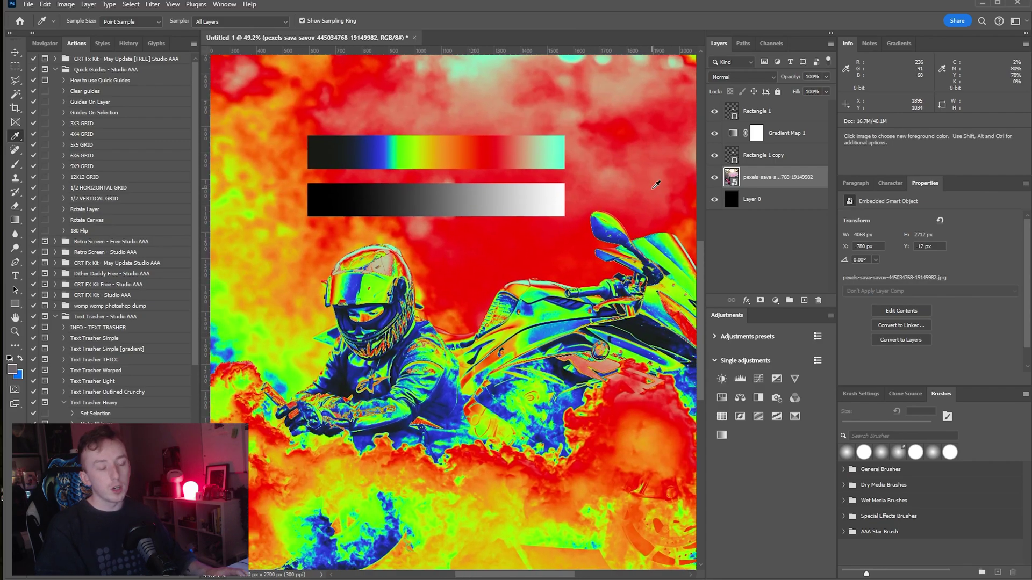
- Fit the canvas on screen and commit the placed teal-smoke portrait photo
key(ctrl+0)
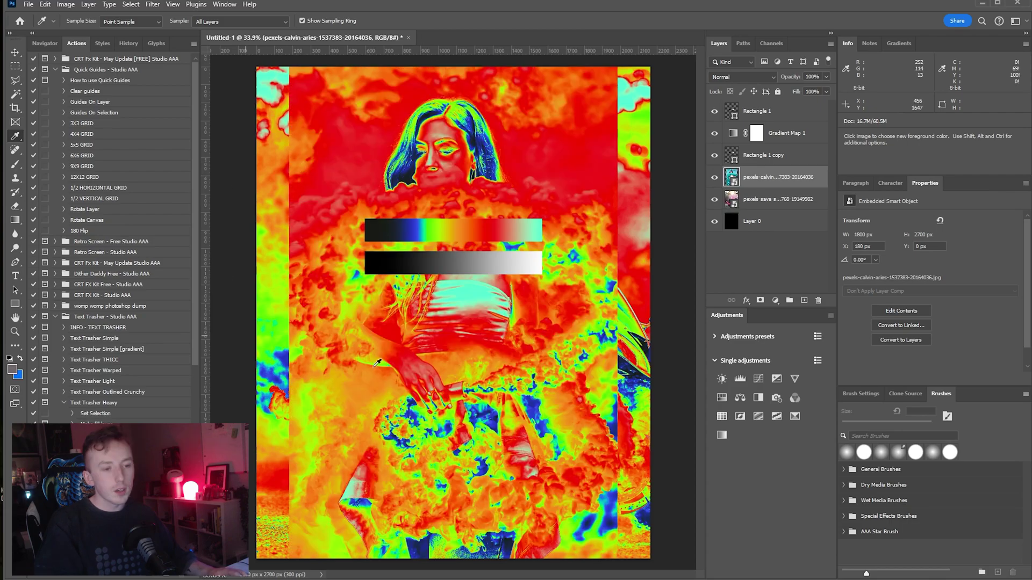
click(20, 52)
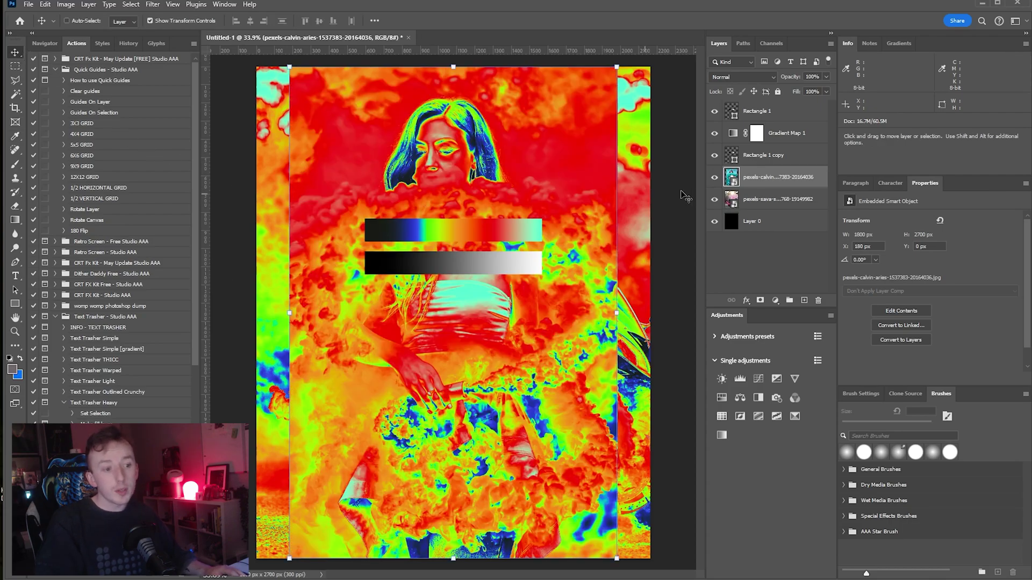
key(Return)
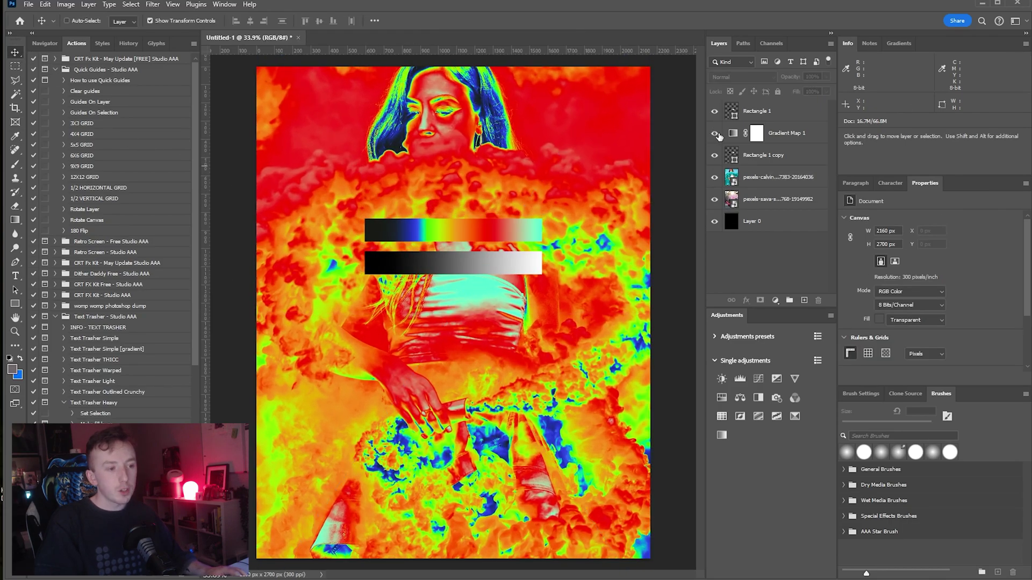
- Toggle Gradient Map 1 and the portrait's visibility to compare against the motorbike
click(715, 134)
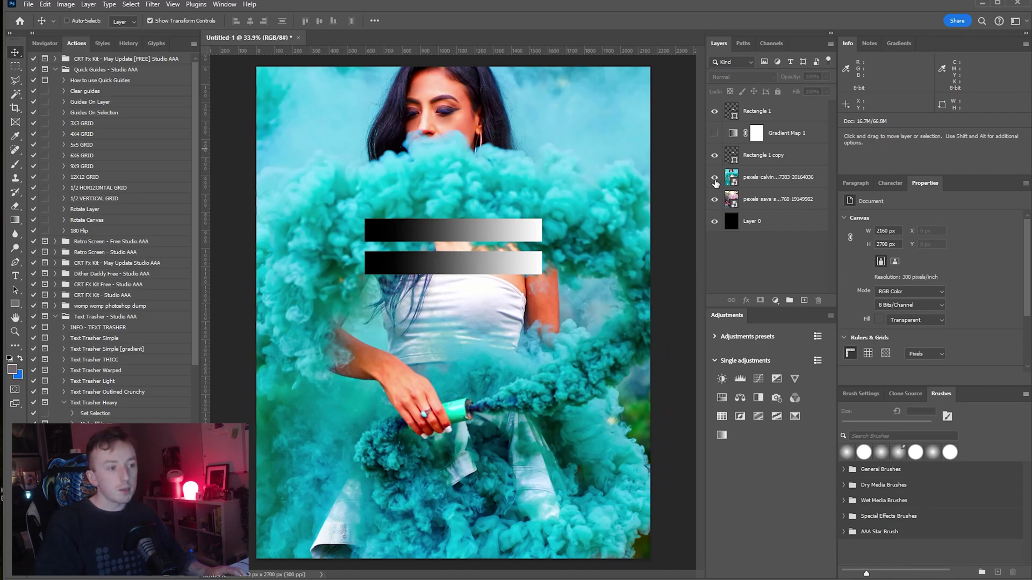
click(714, 178)
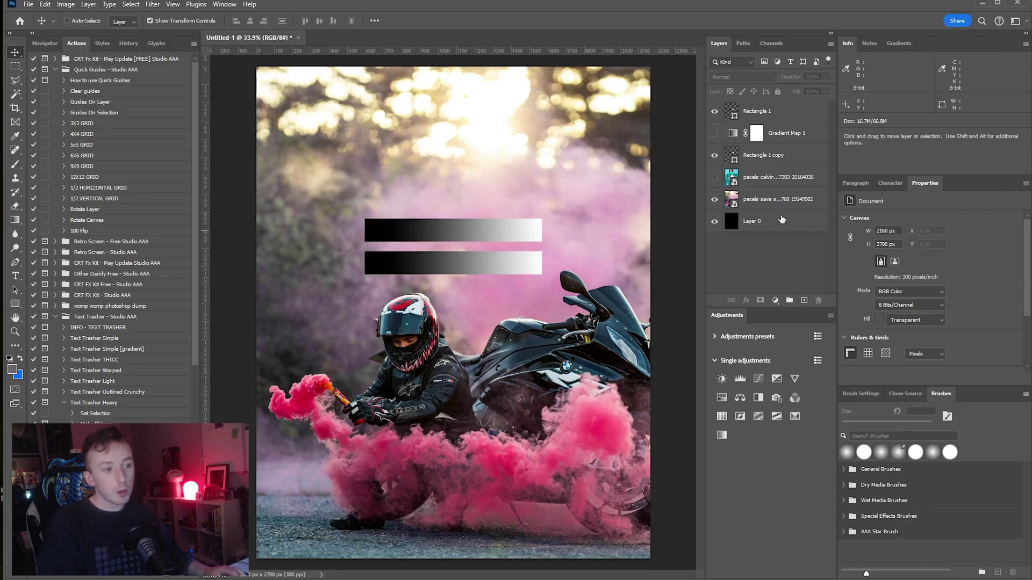
click(715, 178)
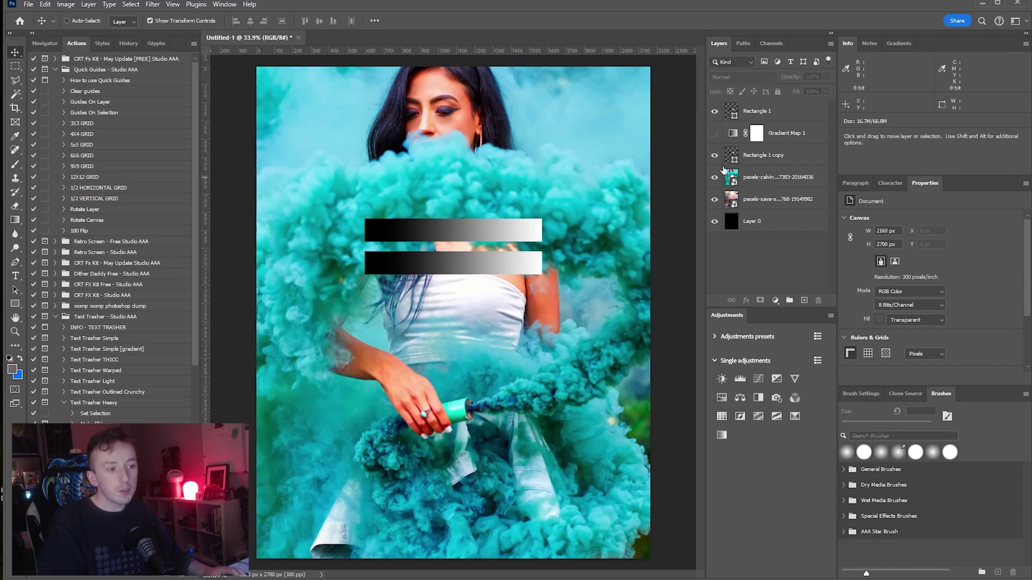
click(714, 134)
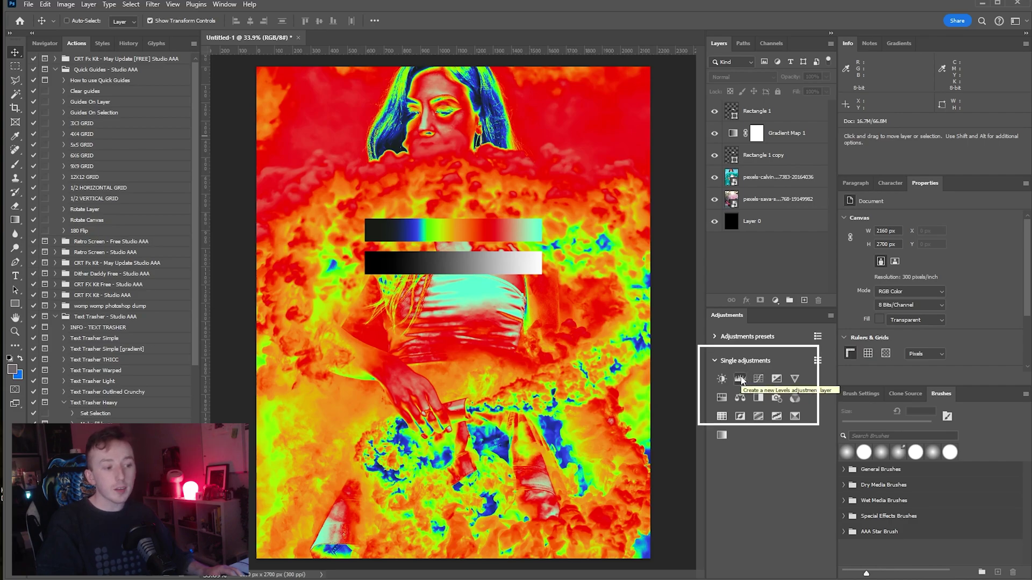
click(762, 174)
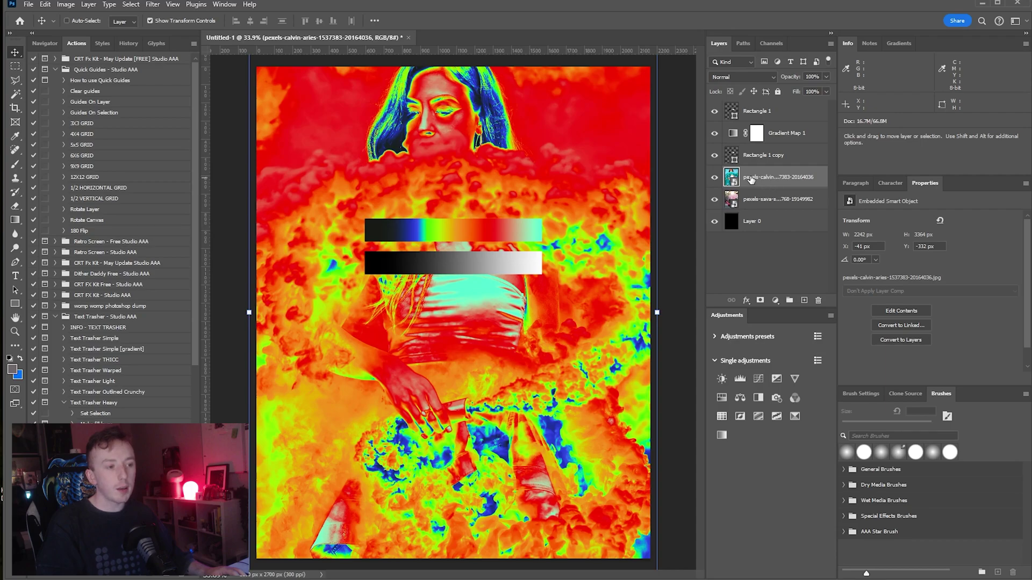
click(66, 5)
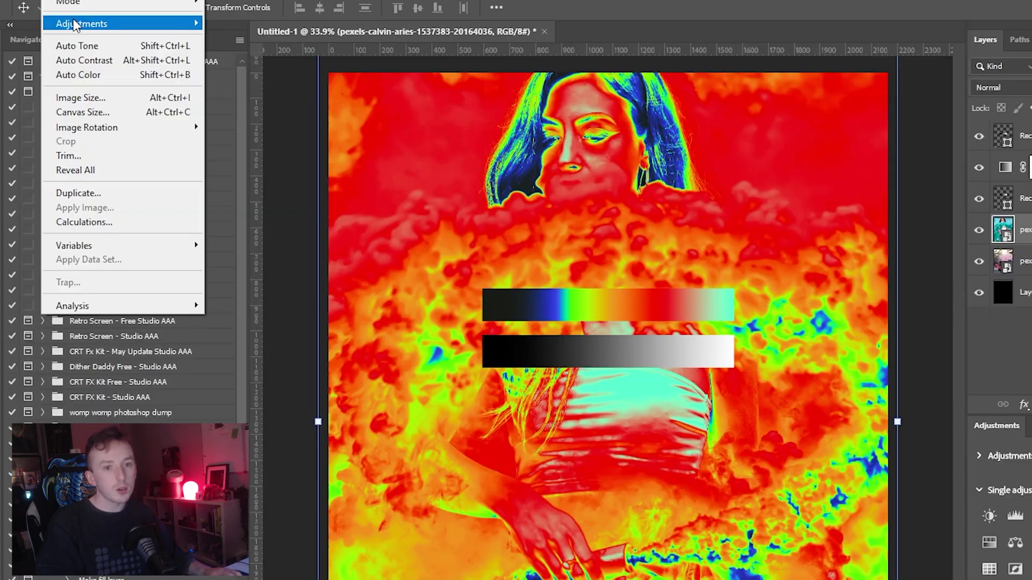
click(253, 40)
key(i)
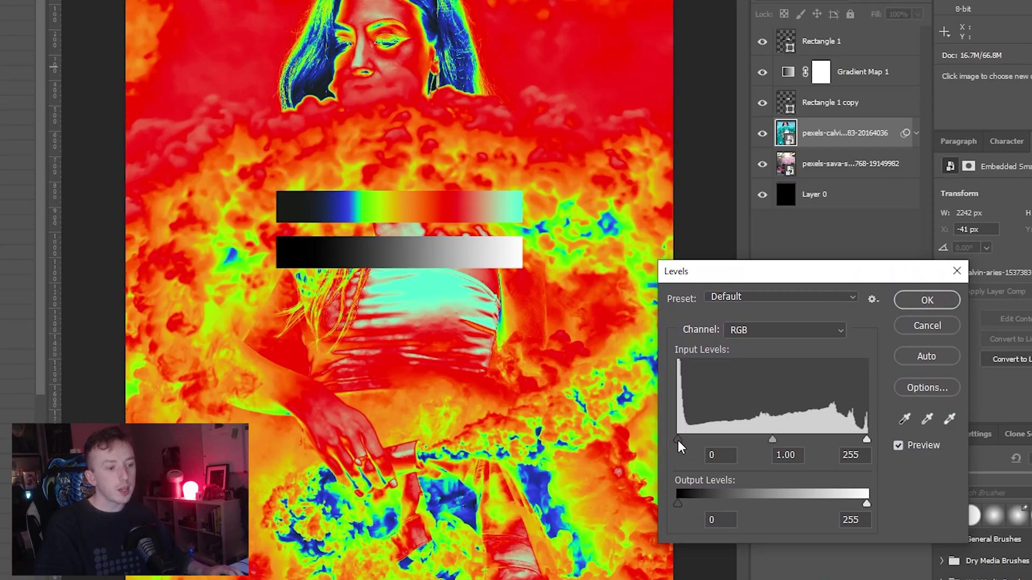
drag(894, 544, 917, 544)
drag(701, 440, 762, 441)
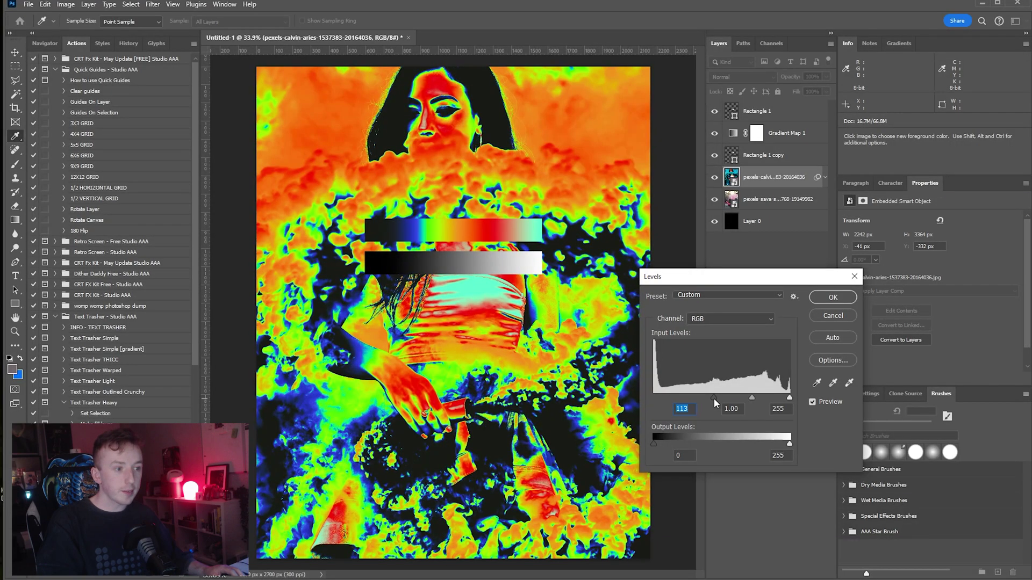
drag(713, 398, 730, 399)
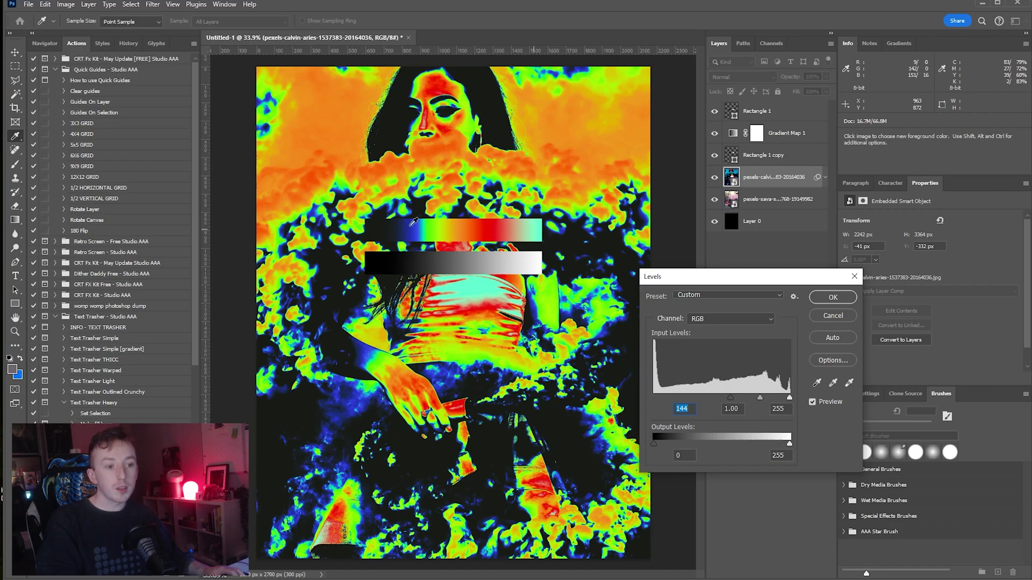
click(834, 316)
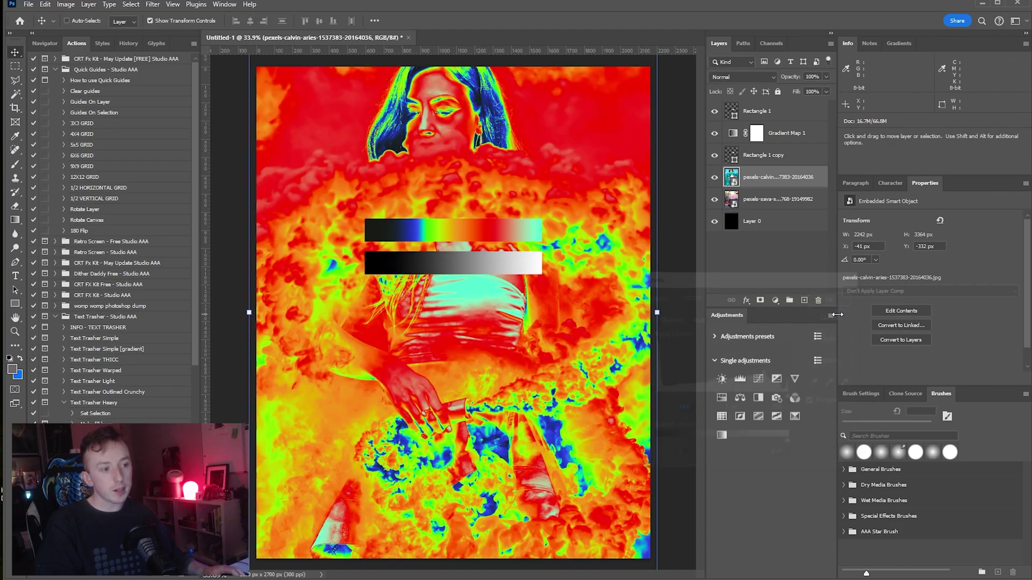
- Add a Levels adjustment layer with black input raised to 180, comparing the woman photo
click(740, 379)
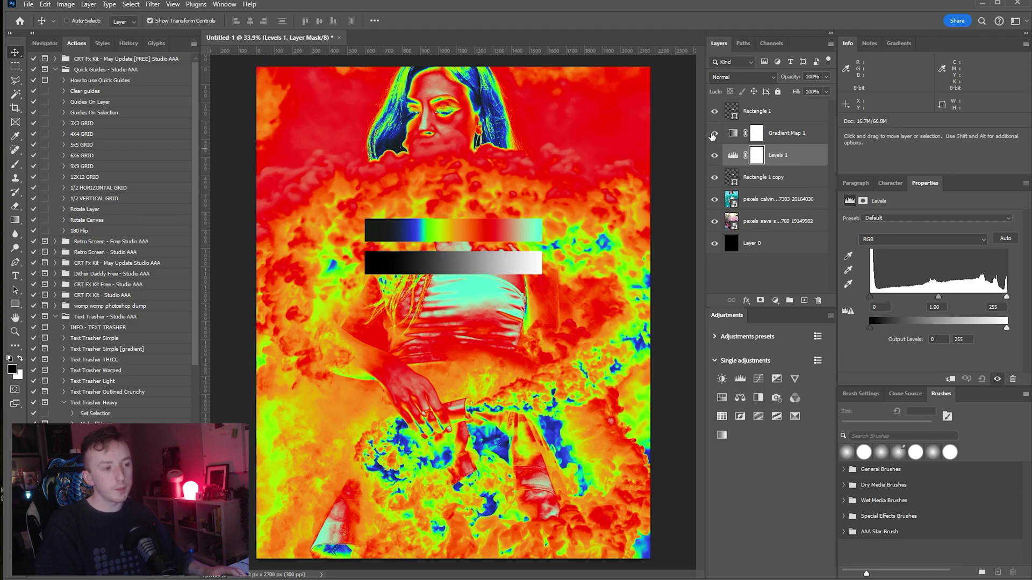
drag(873, 299, 930, 299)
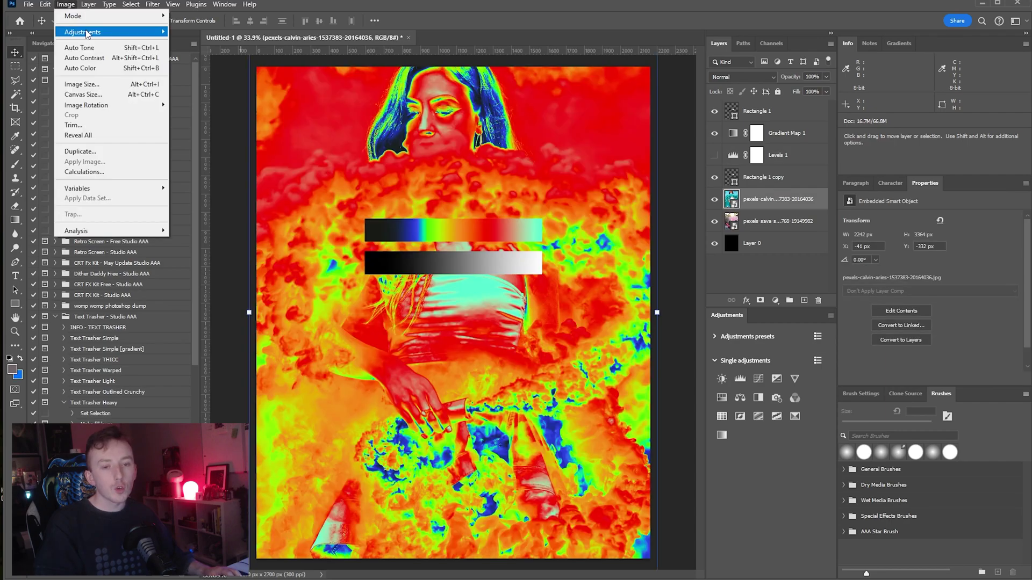
mouse_move(87, 33)
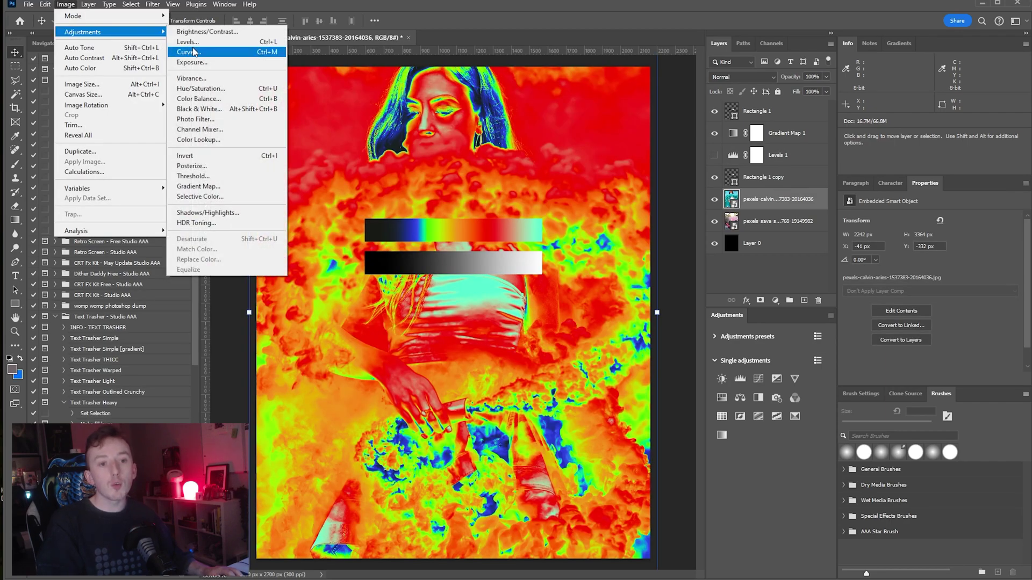
click(714, 199)
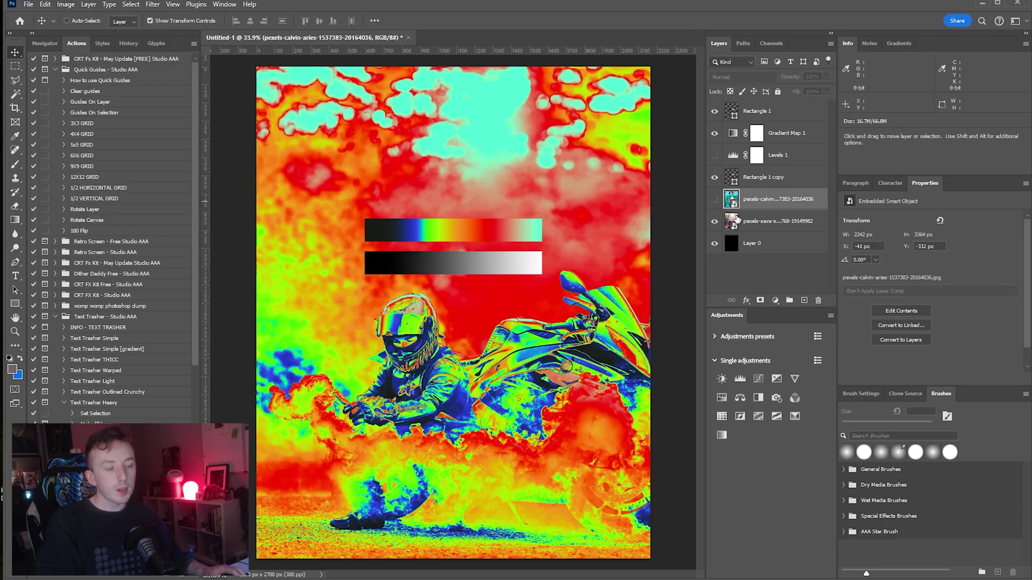
click(714, 200)
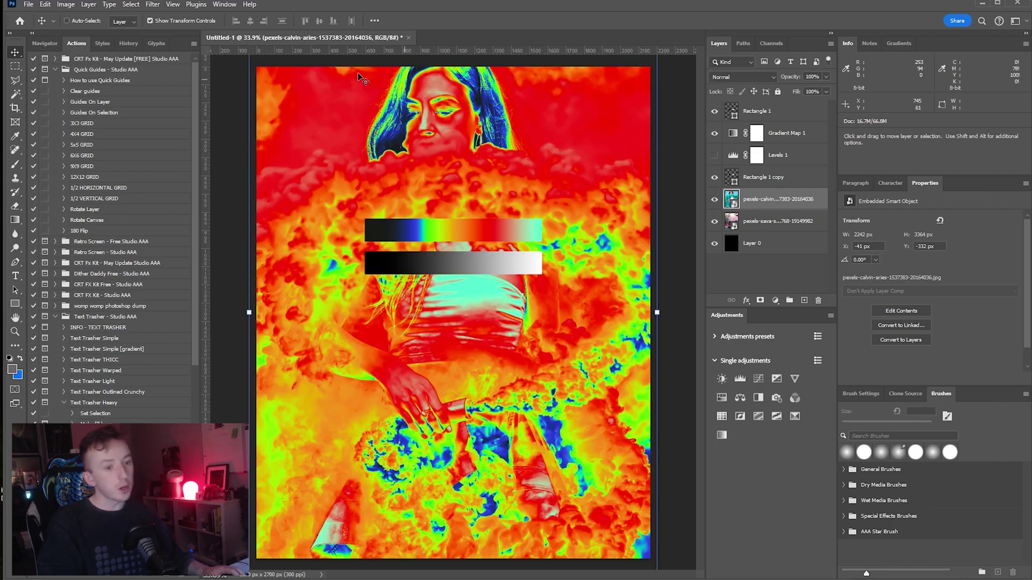
- Apply Levels to the woman photo's smart object as a smart filter
click(70, 6)
mouse_move(79, 34)
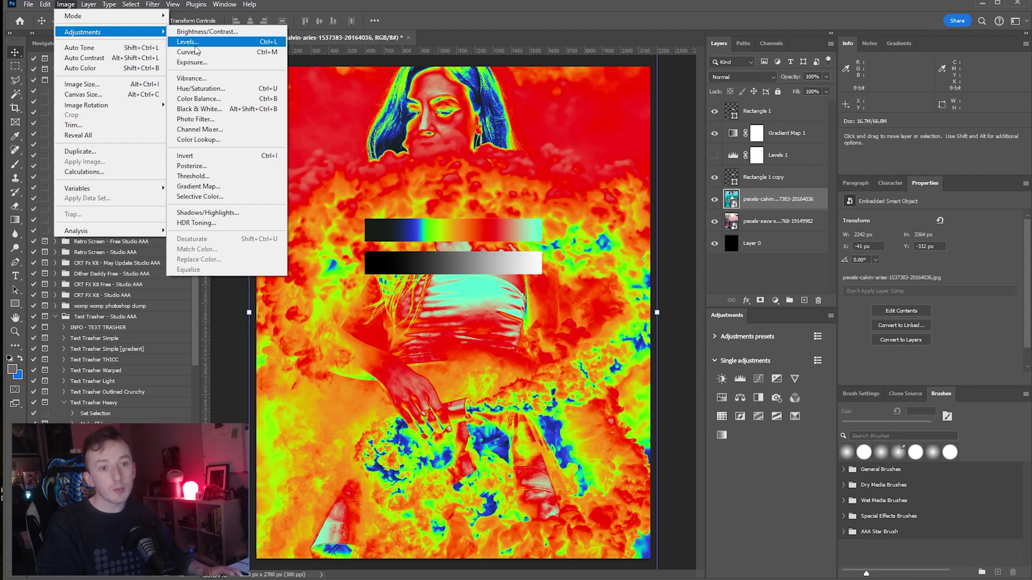
click(186, 42)
click(835, 296)
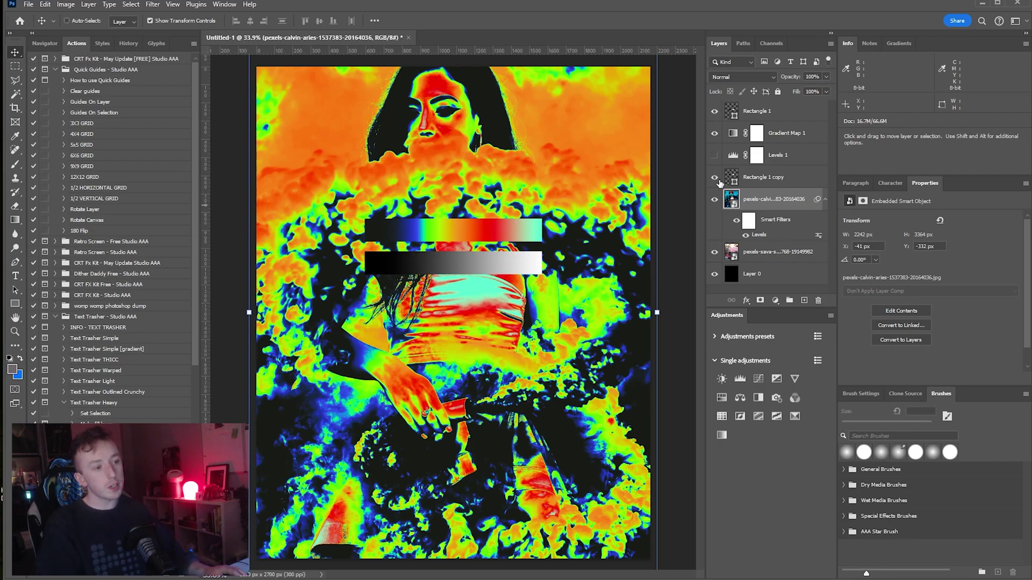
- Hide Rectangle 1 copy and Rectangle 1, show only the motorbike photo, and select Gradient Map 1
drag(715, 178, 715, 252)
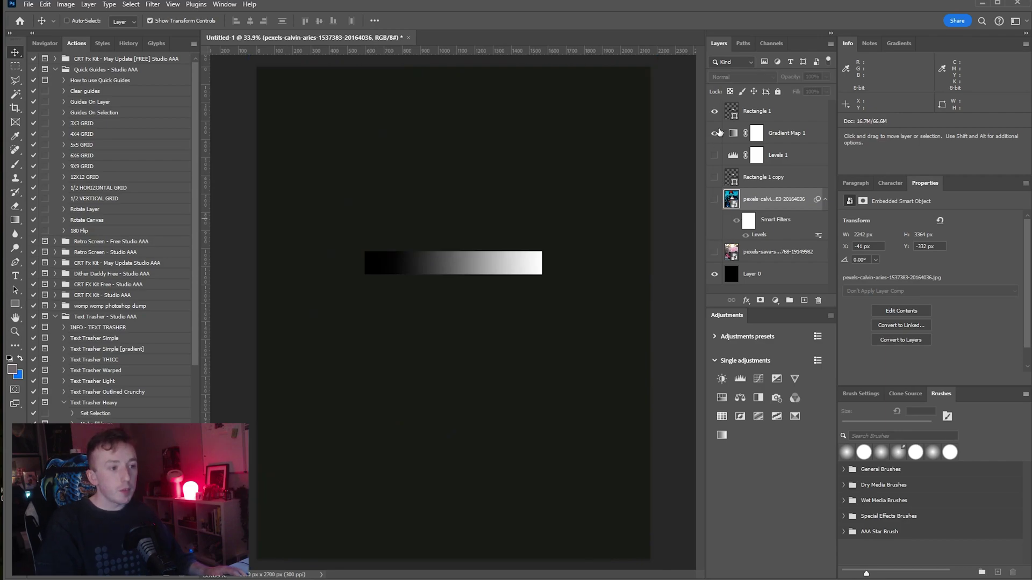
click(715, 253)
click(714, 111)
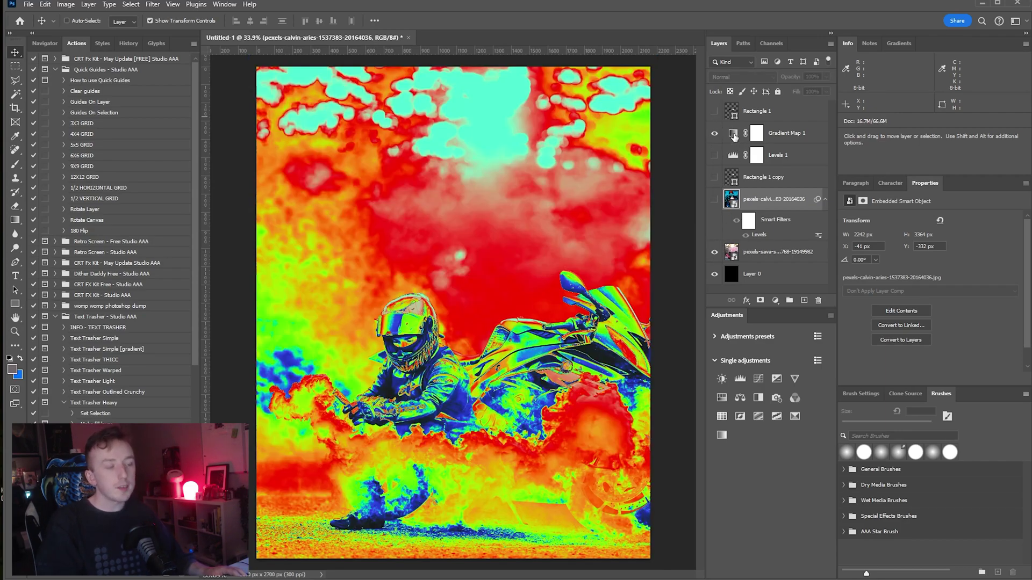
click(733, 134)
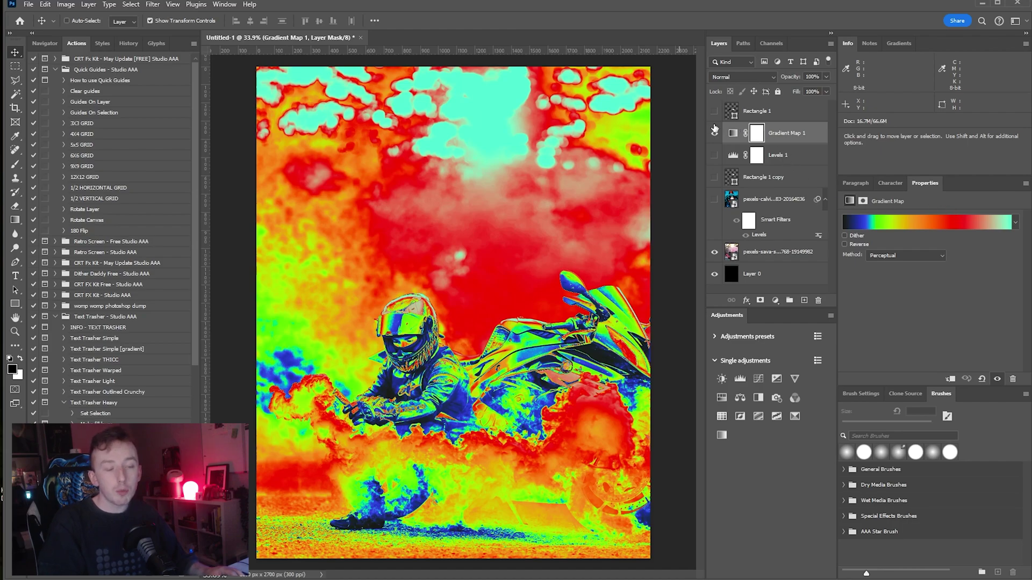
- Delete the unused Levels 1 layer and reselect Gradient Map 1
click(803, 155)
key(Delete)
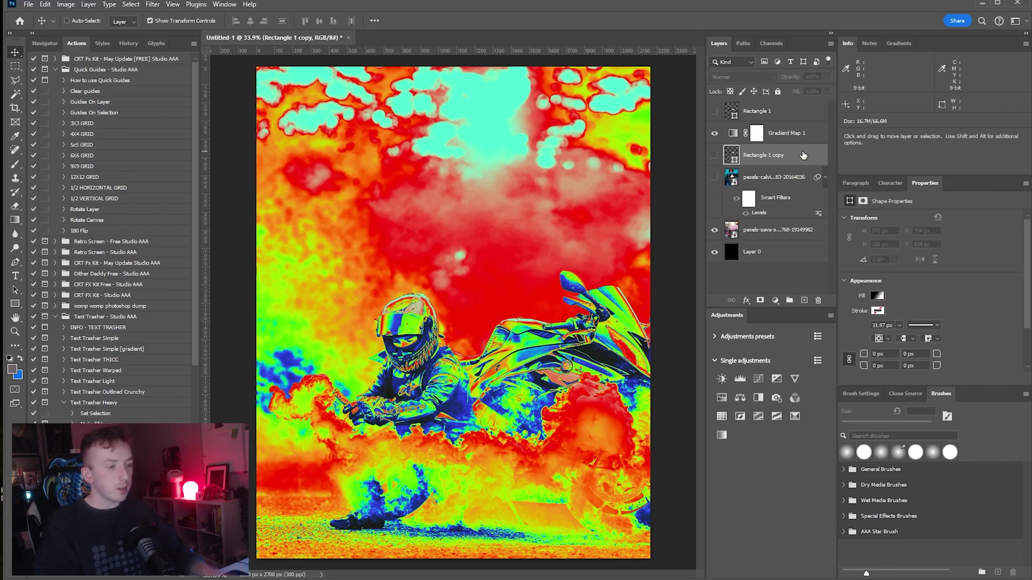
click(777, 143)
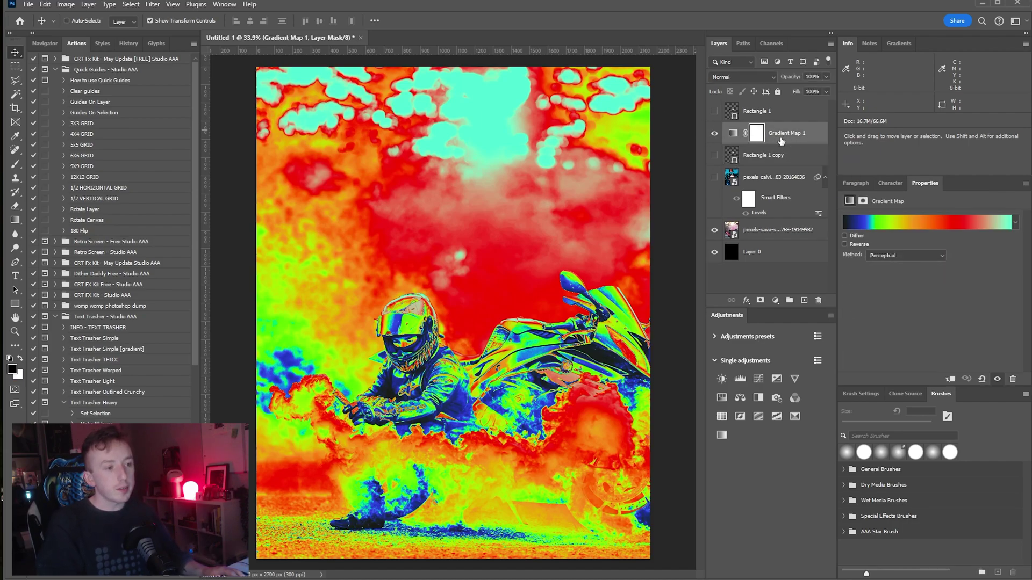
- Try exporting Color Lookup Tables and dismiss the no-background alert
click(29, 4)
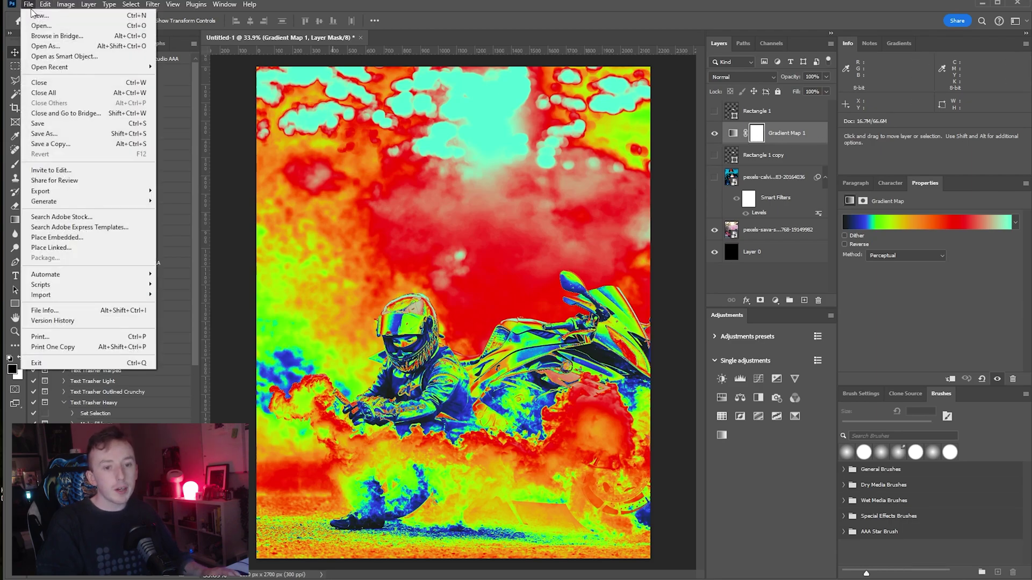
mouse_move(82, 196)
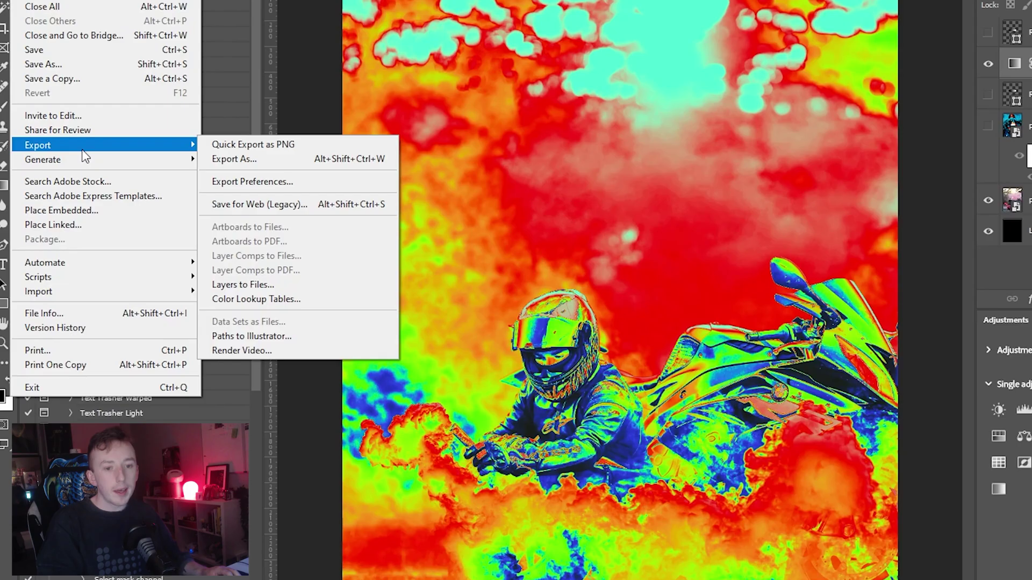
click(270, 301)
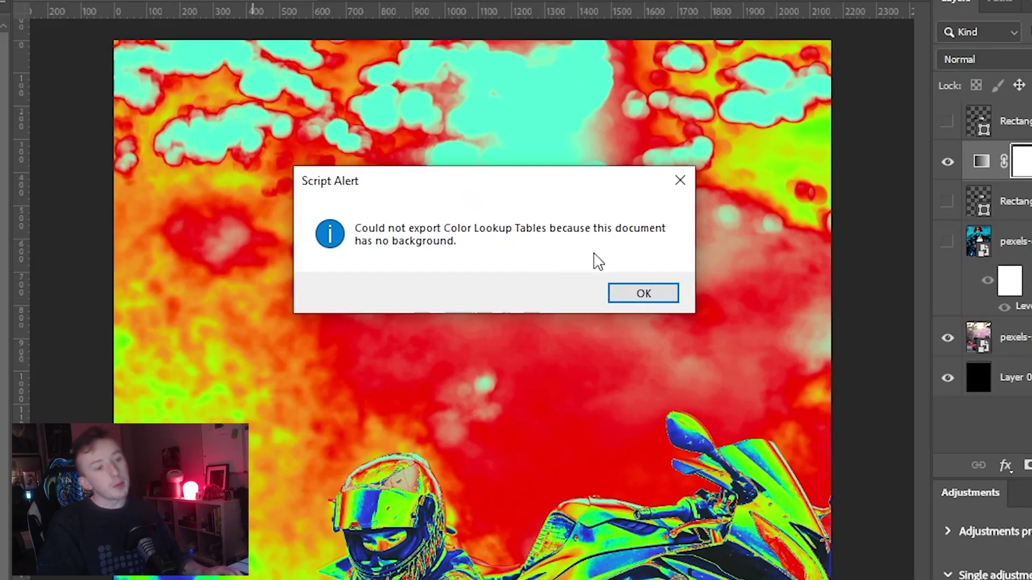
click(645, 294)
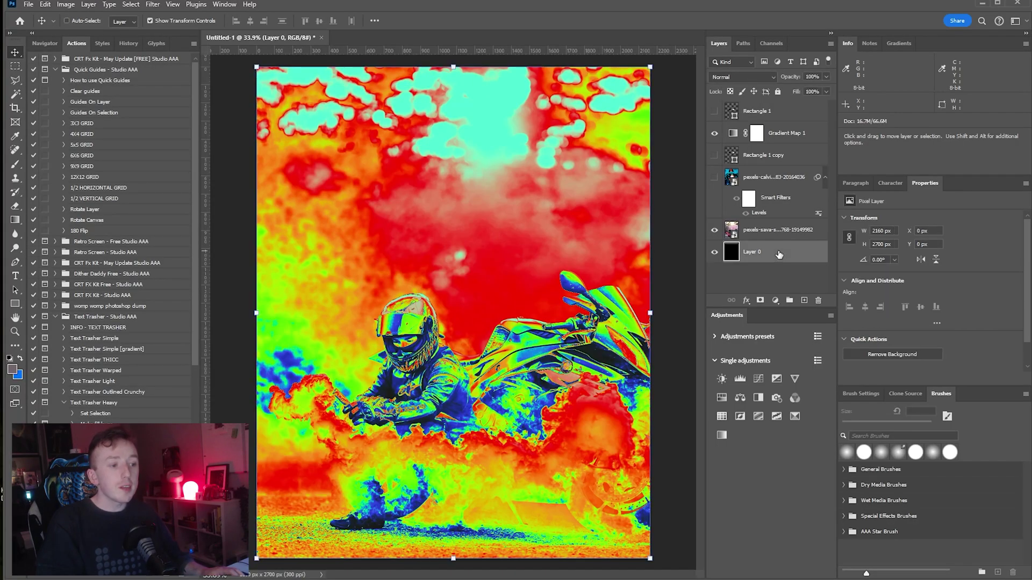
- Convert Layer 0 into a locked Background layer via Layer > New > Background from Layer
click(89, 5)
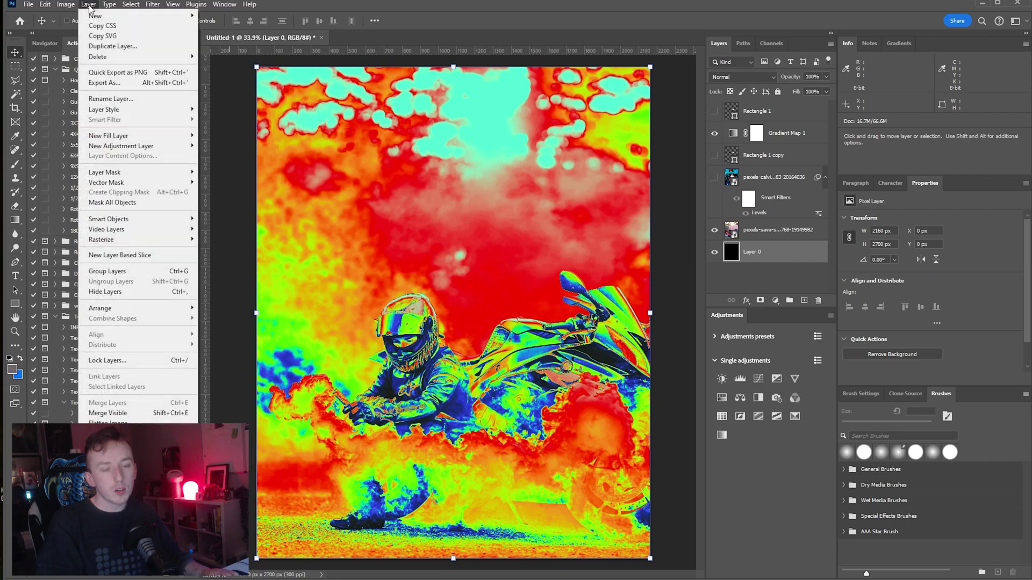
mouse_move(108, 16)
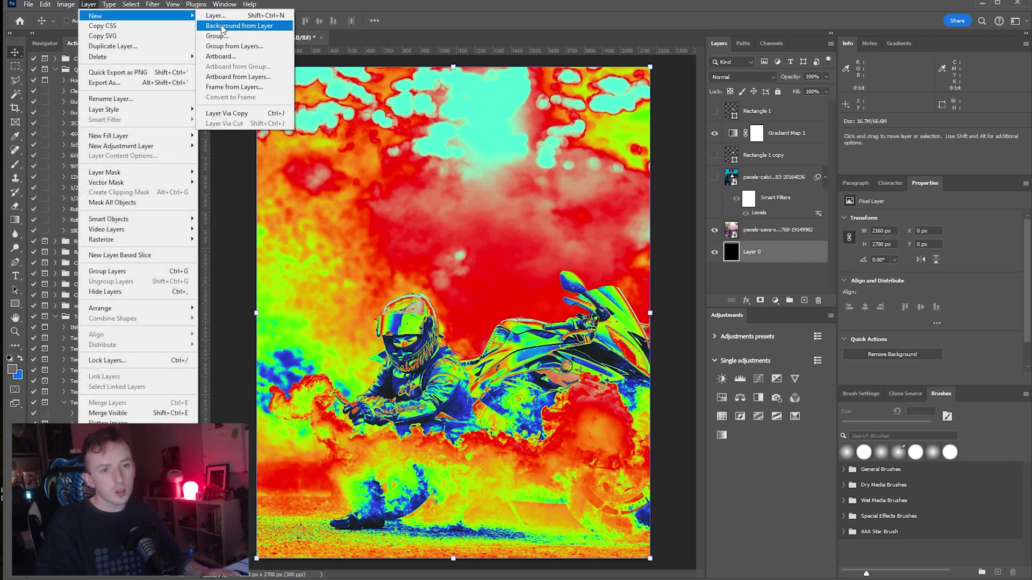
click(221, 27)
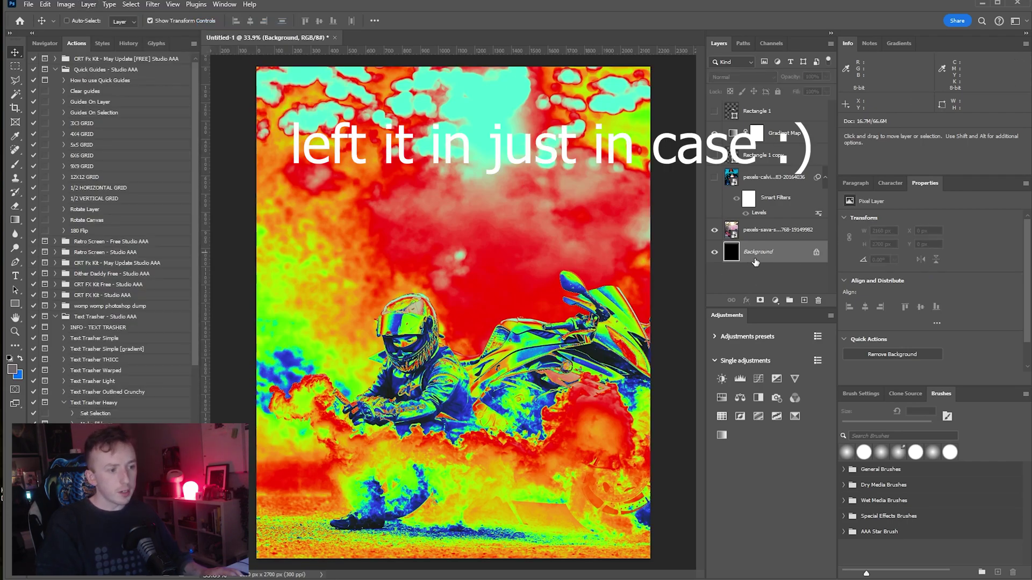
- With Gradient Map 1 selected, start the Color Lookup Tables export and enter the 'heatmap' description
click(756, 133)
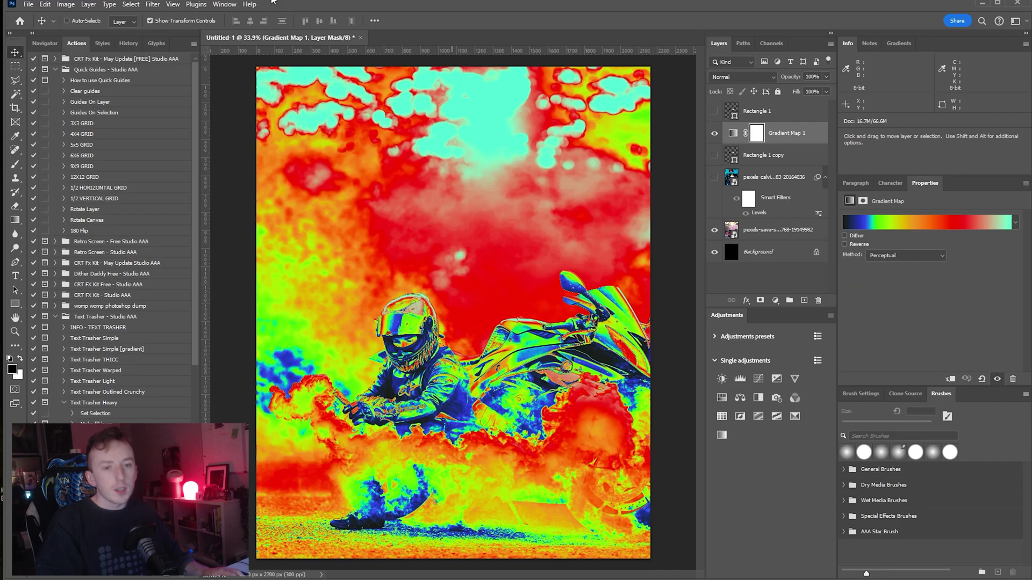
click(28, 5)
mouse_move(91, 192)
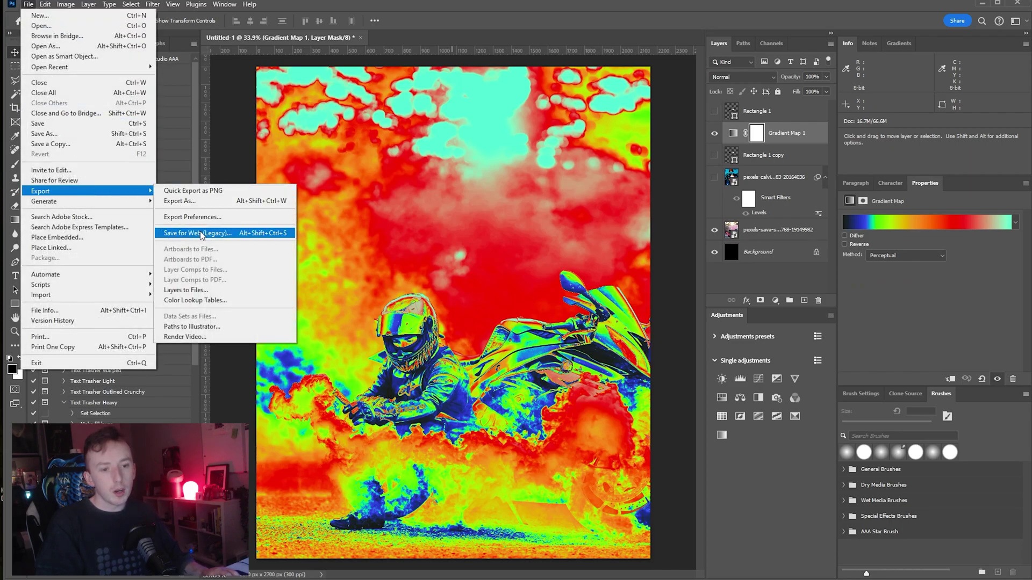
click(215, 301)
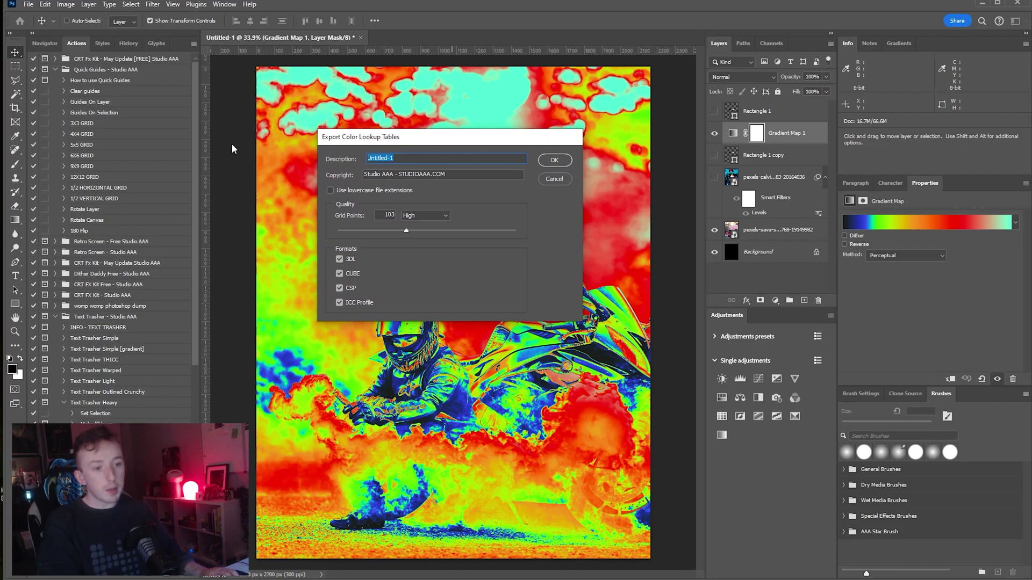
text(sadas)
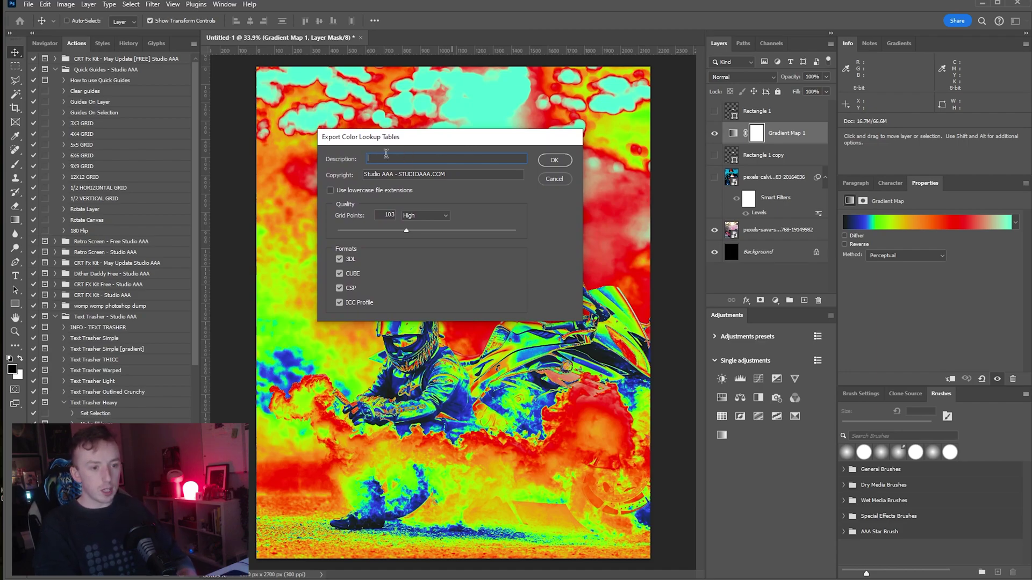
text(heatmap)
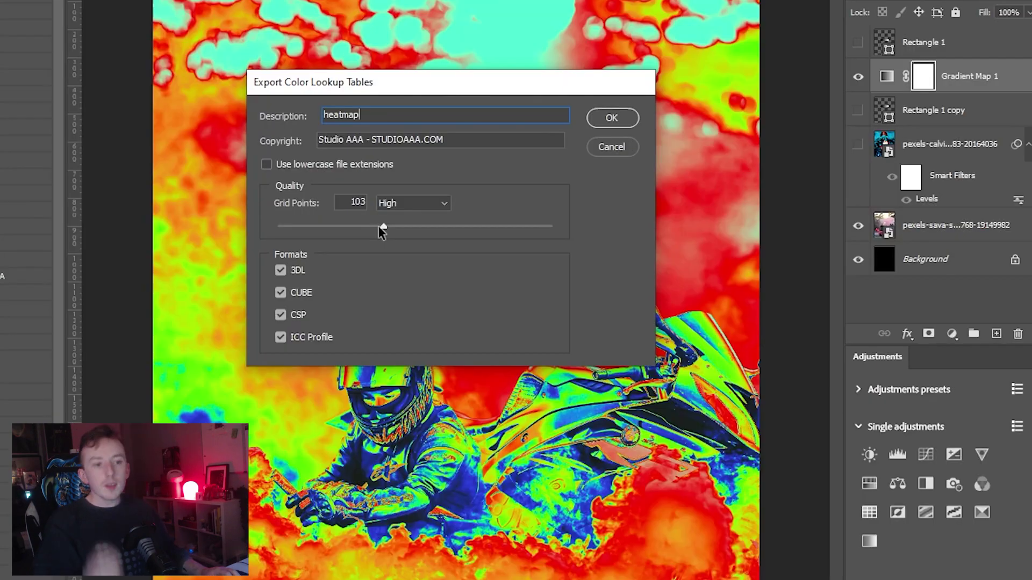
- Set Quality to High and Grid Points to 128, keep all formats, and export
drag(381, 226, 579, 234)
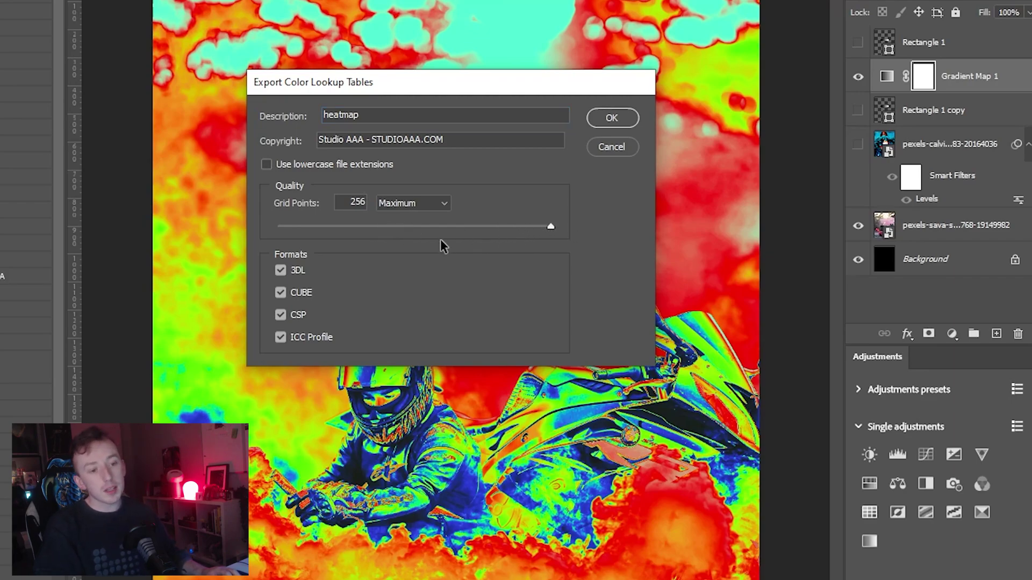
click(413, 203)
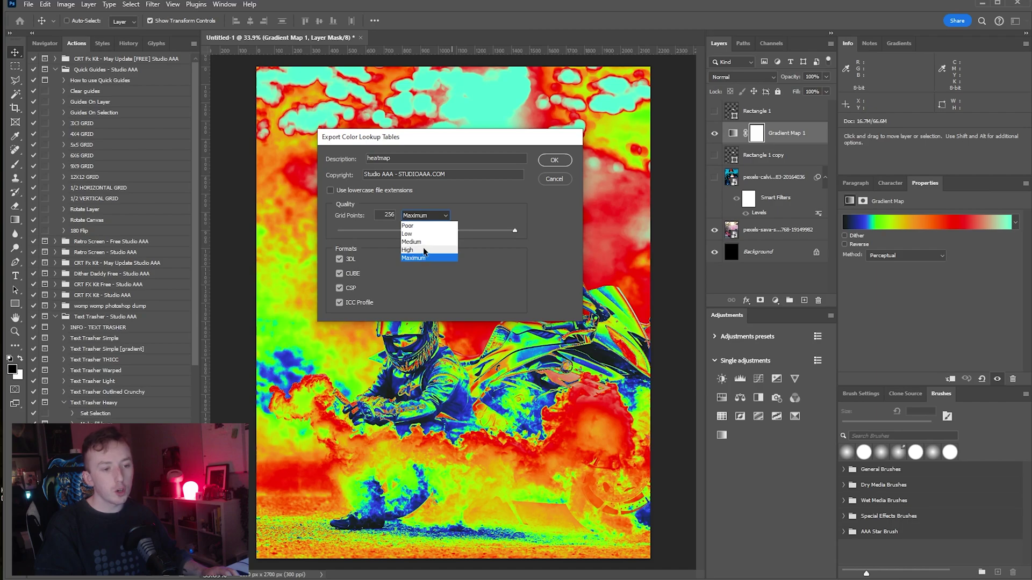
click(425, 251)
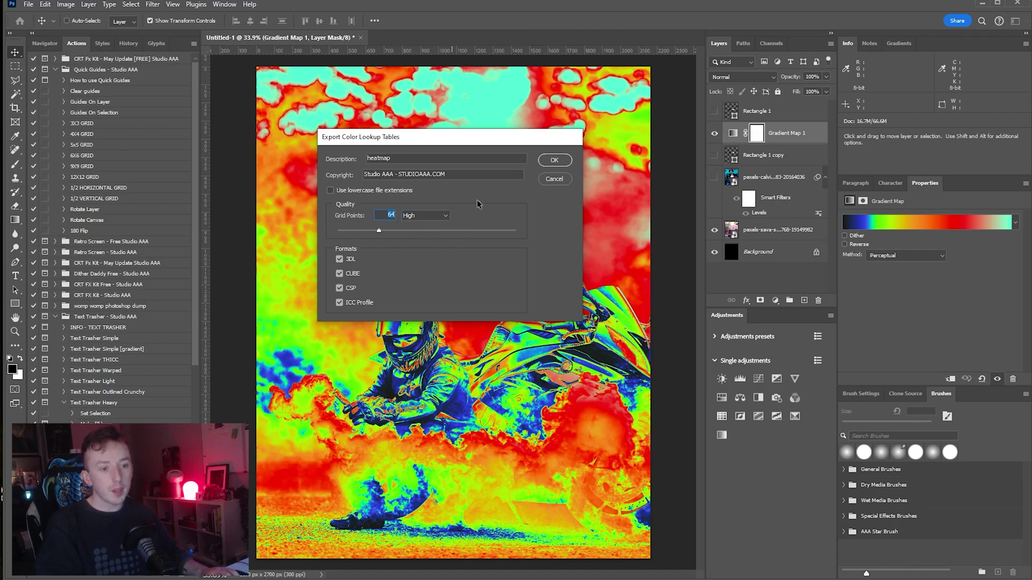
text(128)
key(Tab)
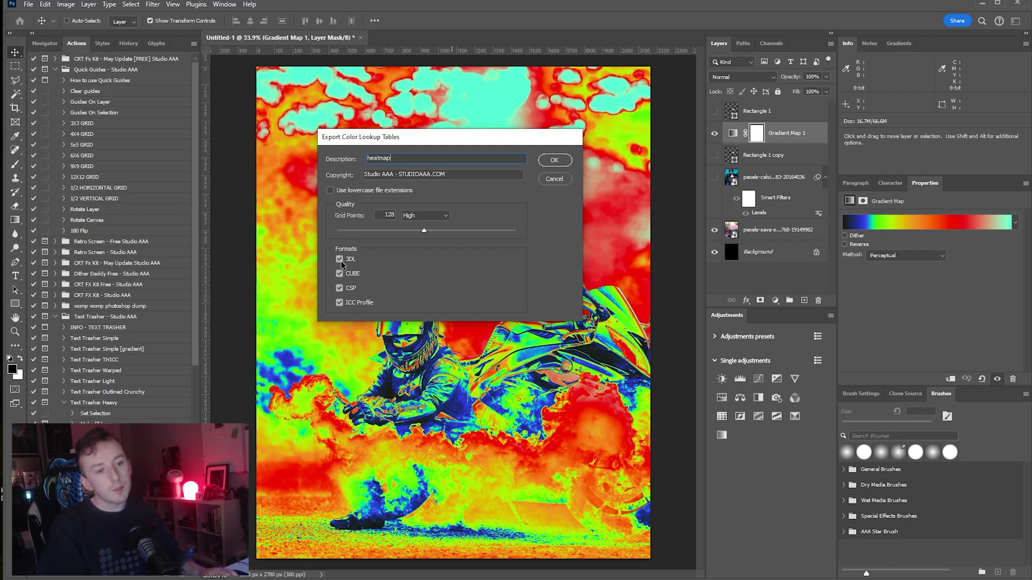
click(339, 273)
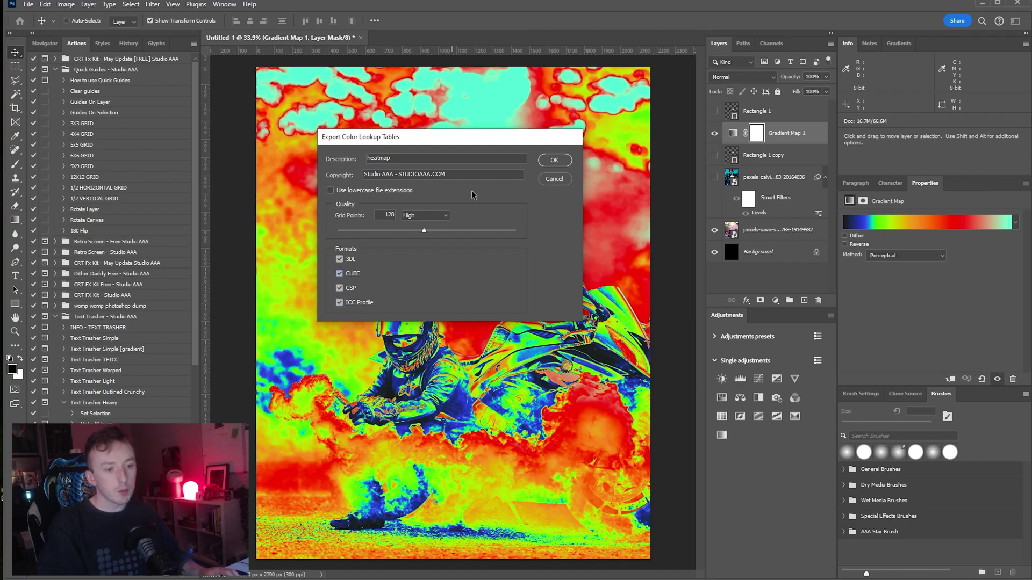
click(542, 163)
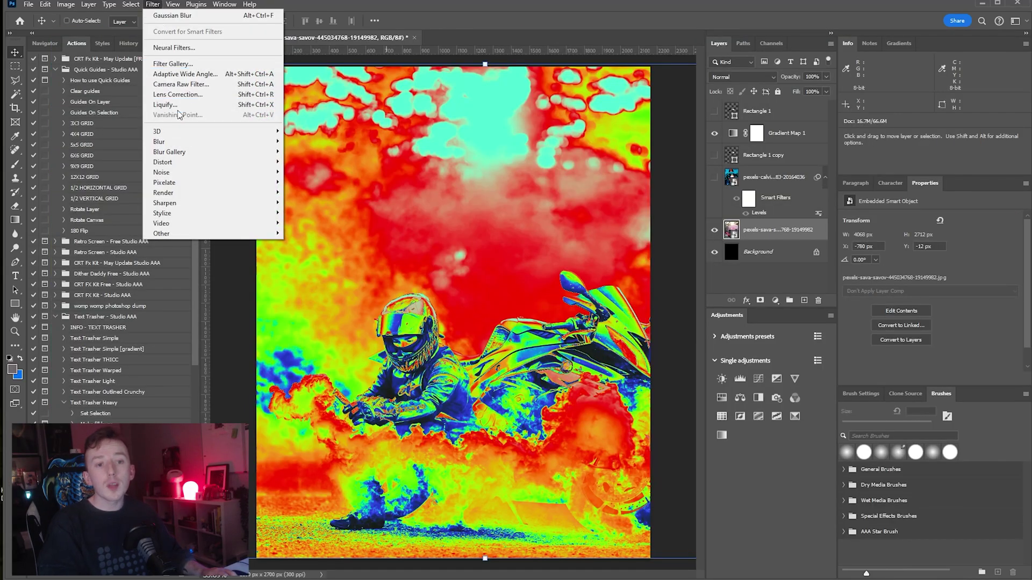
- Apply a Gaussian Blur with a 7.8-pixel radius to the motorbike photo
mouse_move(190, 143)
click(314, 185)
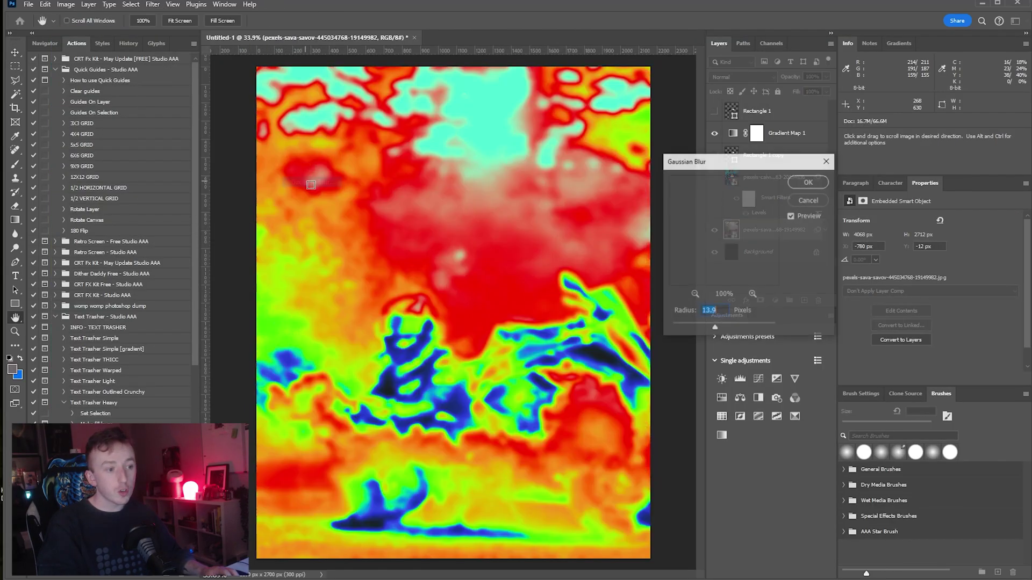
drag(727, 333, 693, 329)
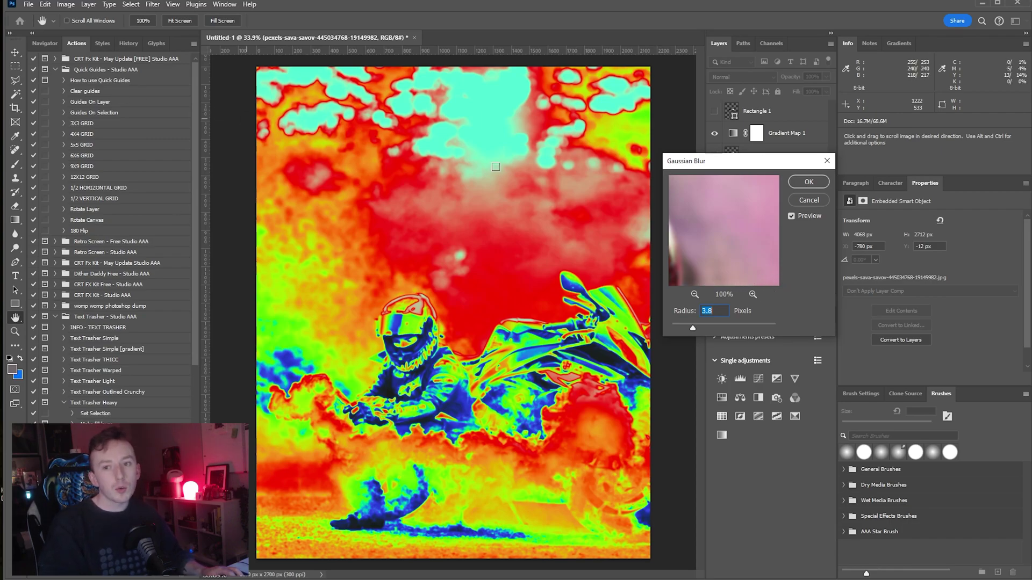
drag(701, 325, 719, 327)
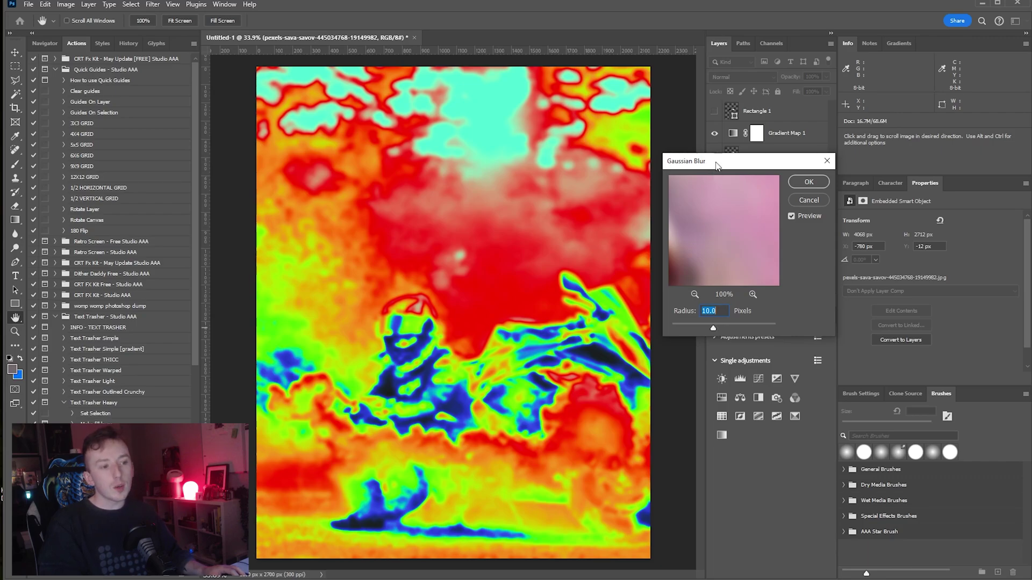
drag(717, 163, 904, 160)
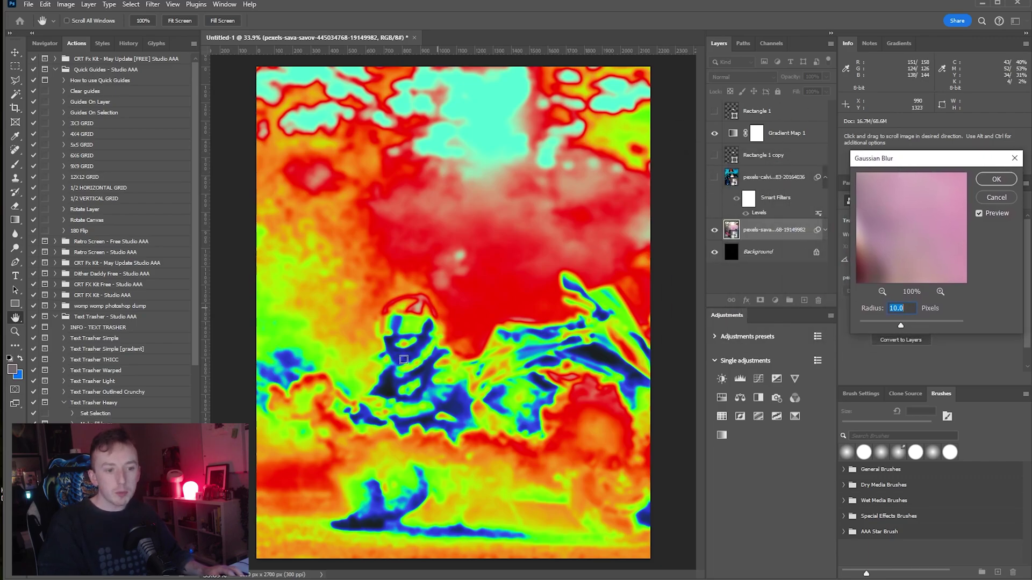
drag(878, 228, 964, 183)
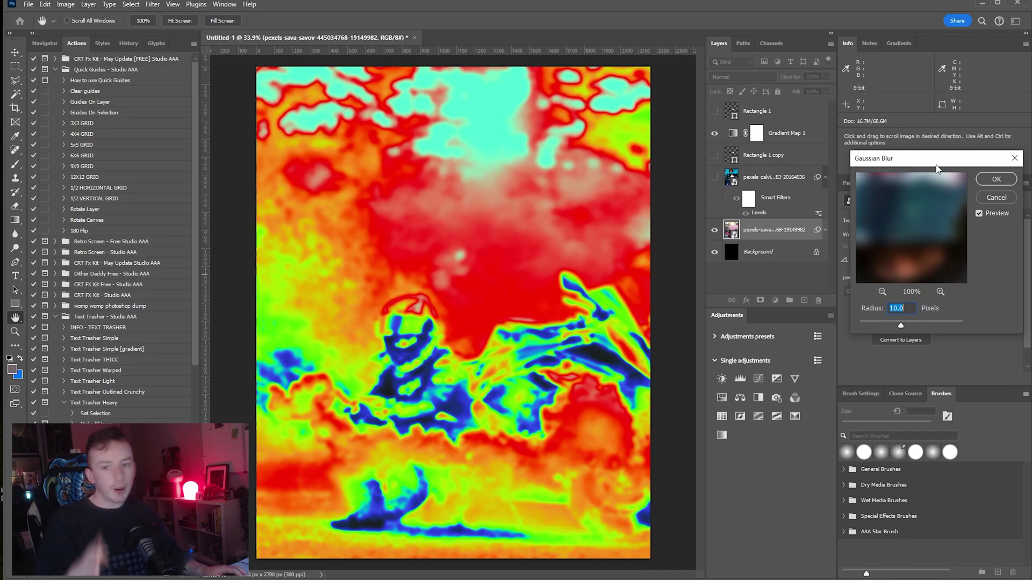
drag(927, 321, 895, 325)
drag(913, 158, 446, 125)
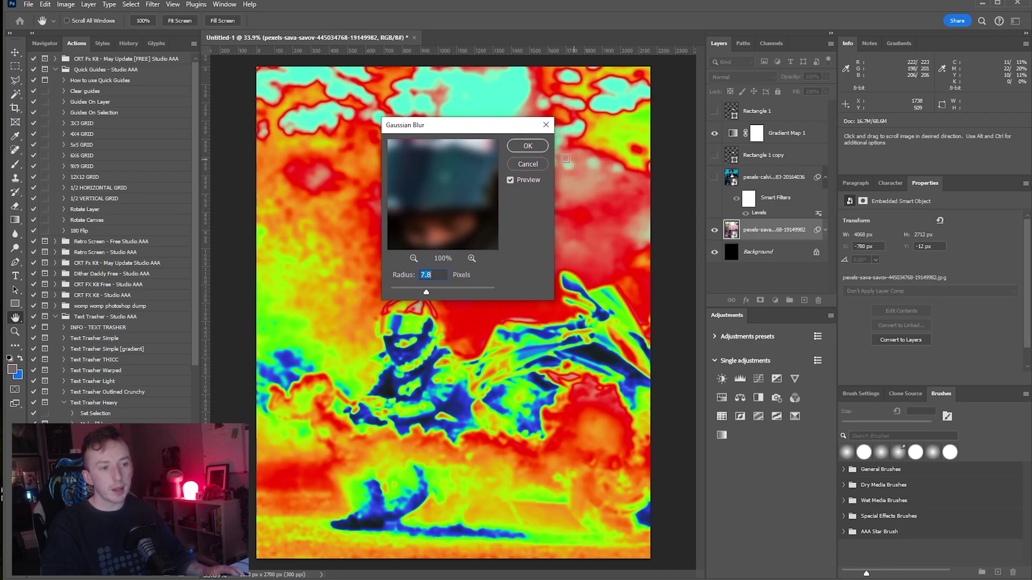
click(528, 145)
- Toggle Gradient Map 1 to compare, then add a Curves adjustment layer above Rectangle 1 copy
click(715, 133)
click(715, 133)
click(727, 136)
click(747, 155)
click(758, 379)
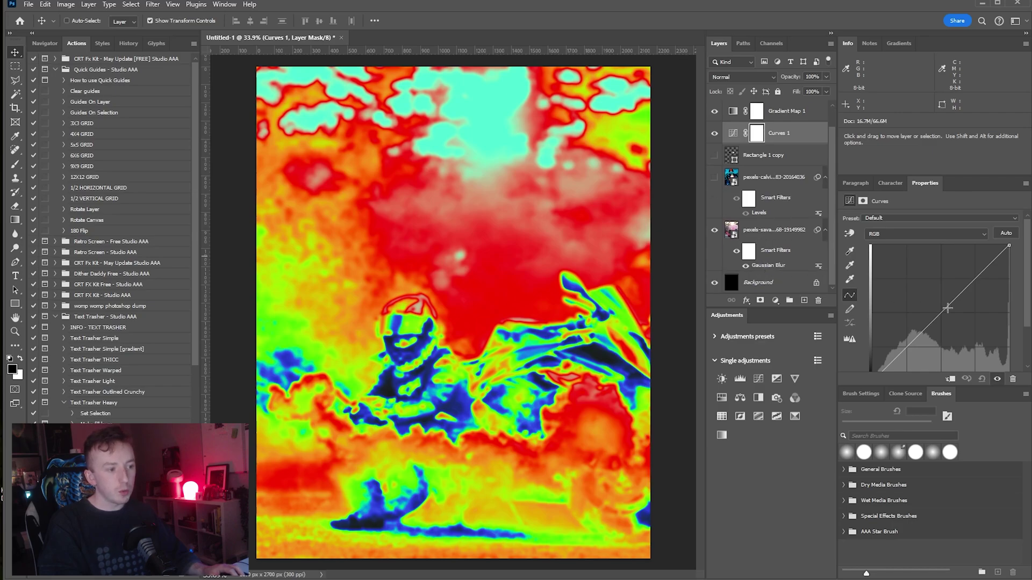
- Drag Curves 1 points into an S-curve, pushing the heatmap toward greens, cyans and blue shadows
drag(942, 312, 973, 296)
drag(933, 339, 933, 355)
mouse_move(986, 252)
mouse_down()
mouse_move(986, 265)
mouse_move(977, 253)
mouse_up()
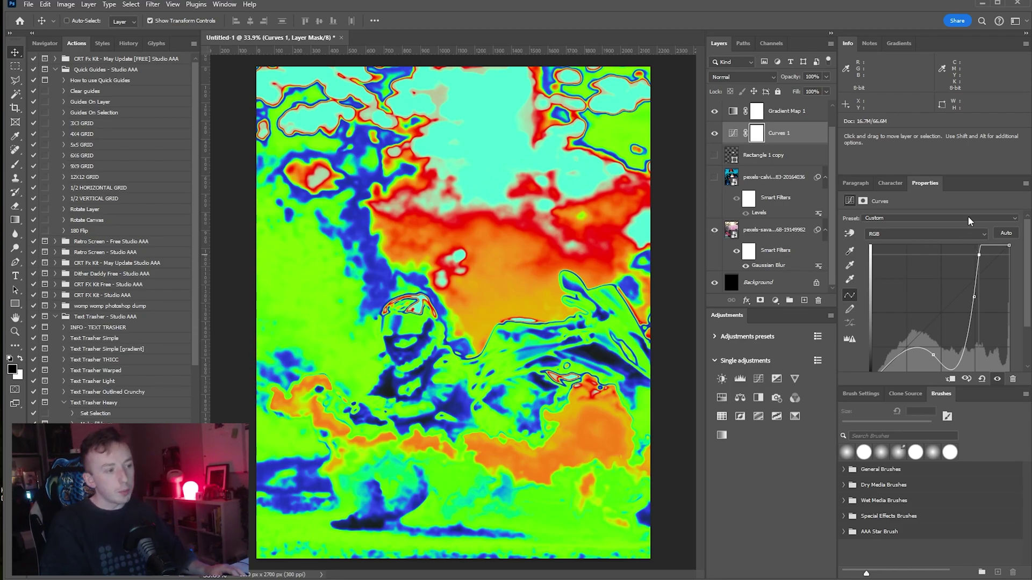
- Hide the Gradient Map 1 and Curves 1 layers, then add a Gradient Overlay to the photo
drag(714, 111, 714, 133)
click(769, 231)
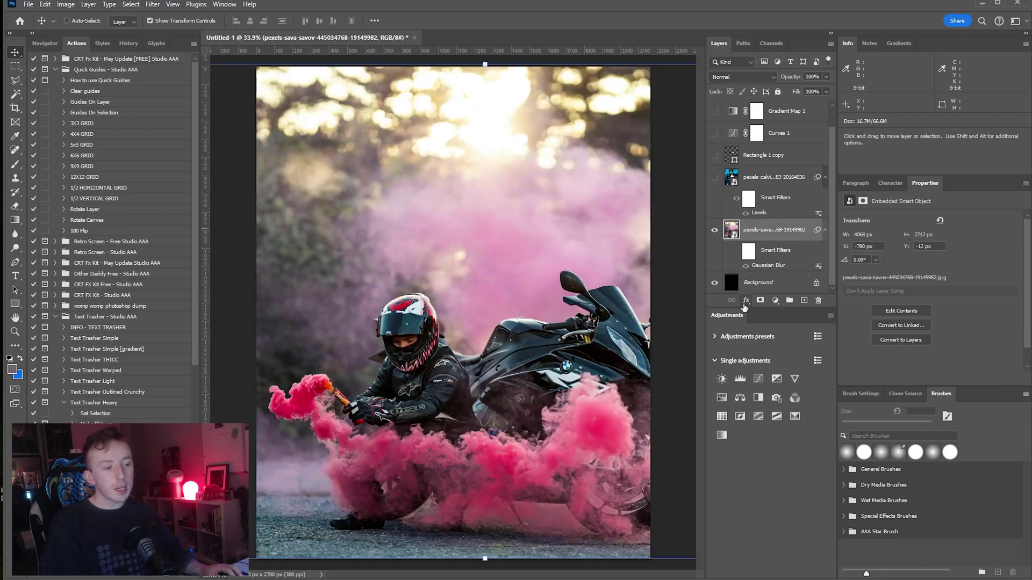
click(746, 300)
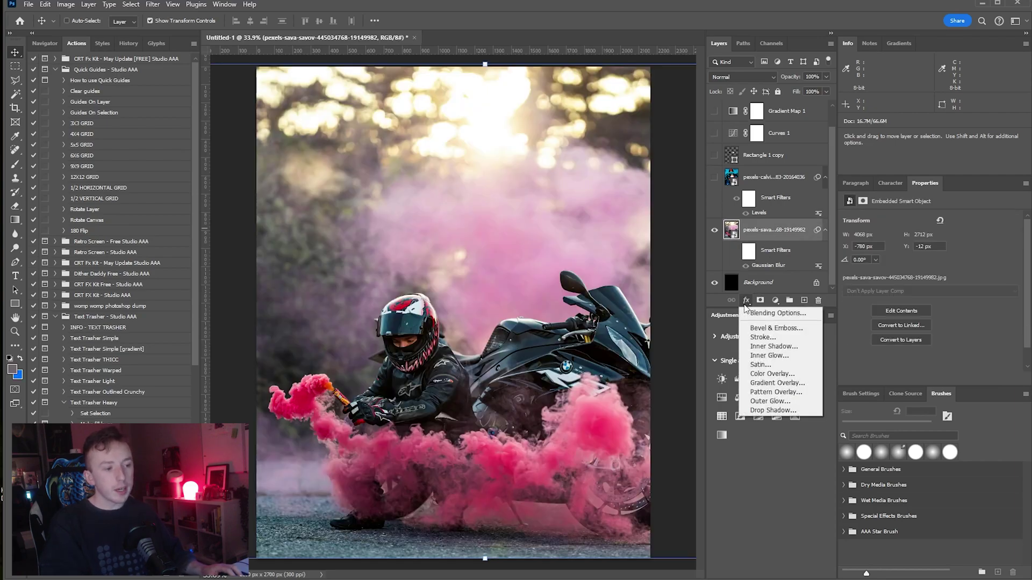
click(778, 383)
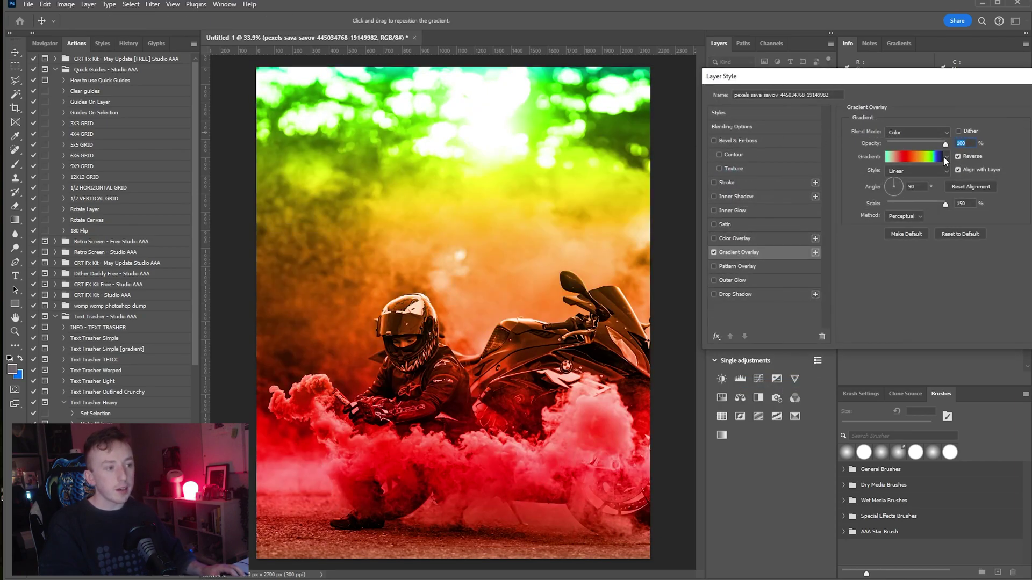
- Try Normal, a lightening mode and Soft Light blend modes for the overlay, then cancel it
click(826, 128)
click(811, 99)
click(801, 103)
click(794, 112)
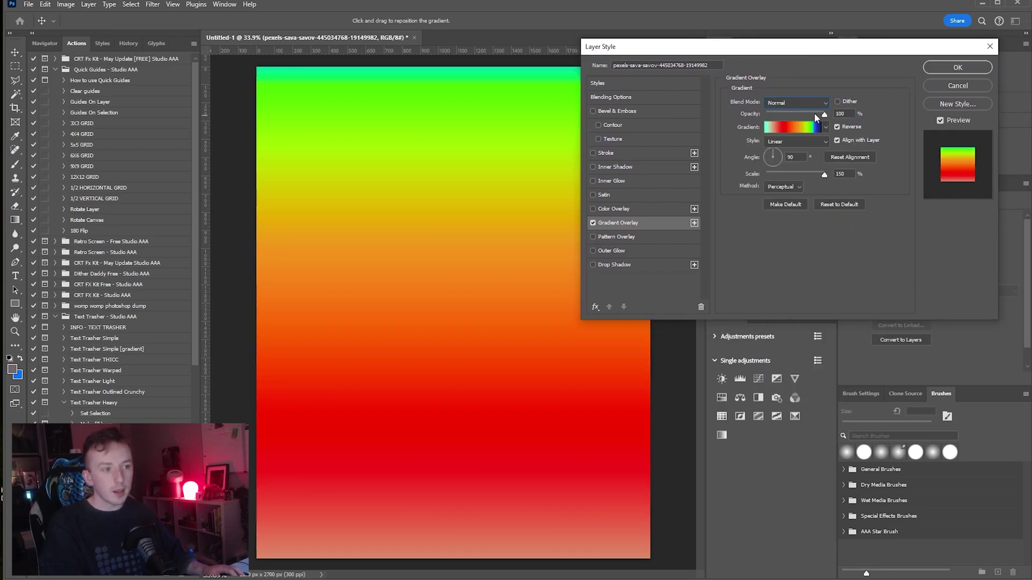
click(811, 102)
click(801, 201)
click(801, 103)
click(803, 255)
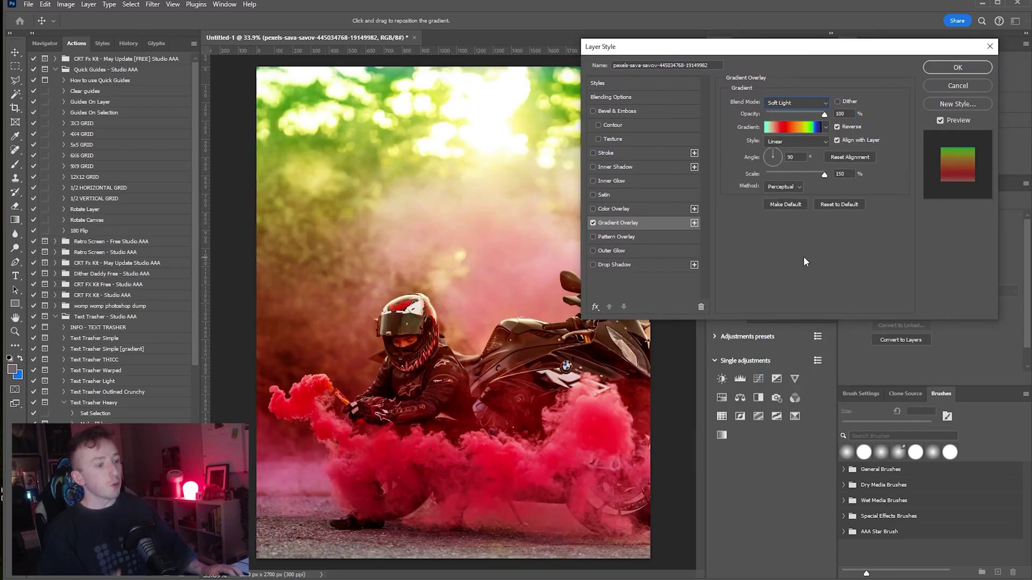
click(982, 86)
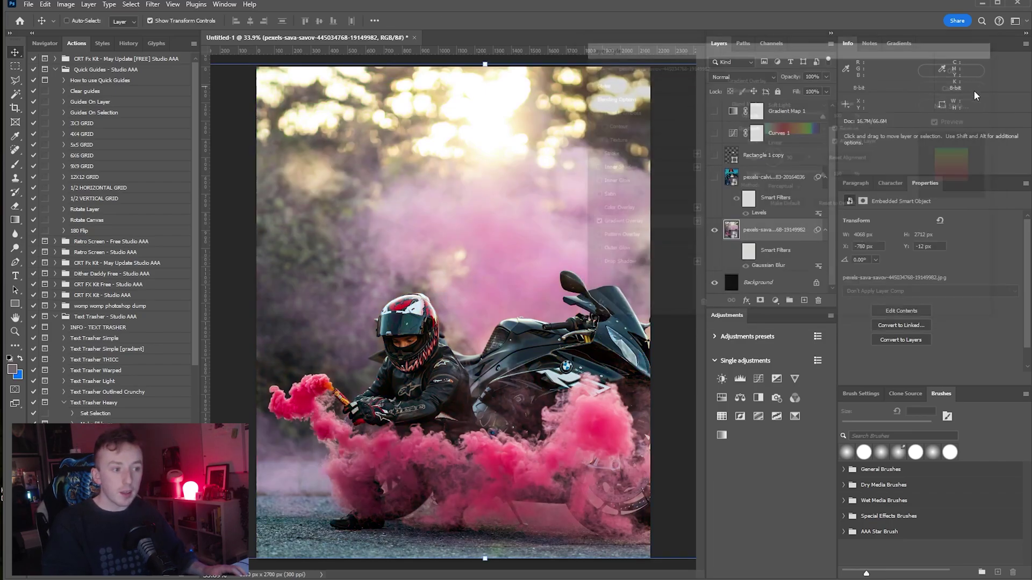
- Hide the motorbike photo and drag a gradient fill from top-left toward bottom-right
click(714, 232)
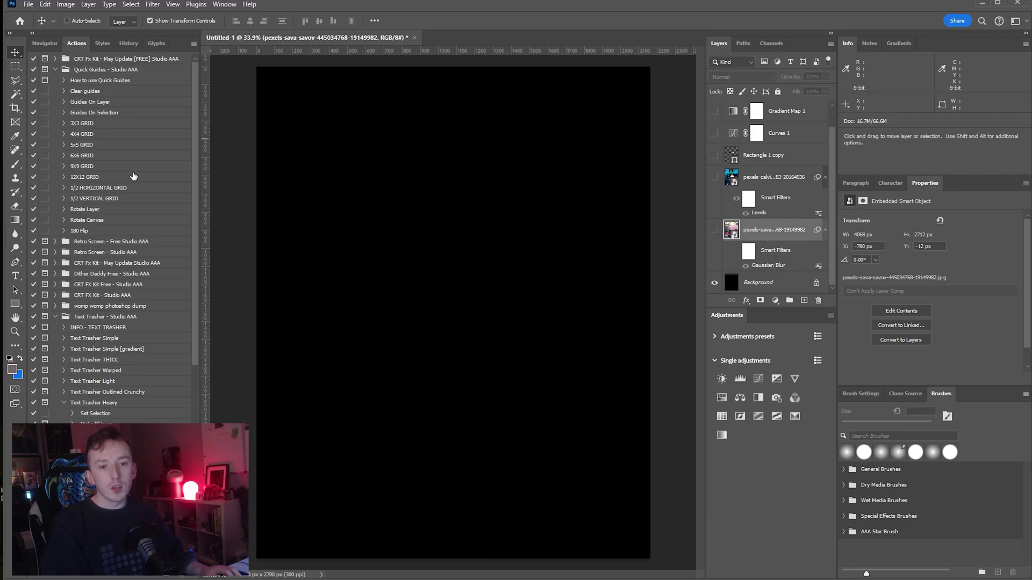
click(15, 220)
drag(320, 99, 595, 483)
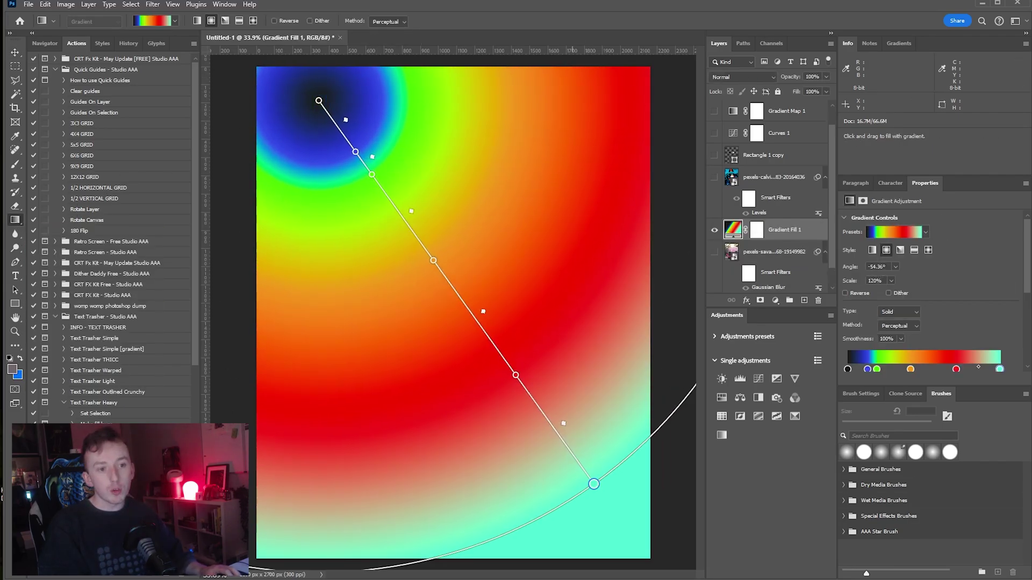
click(14, 52)
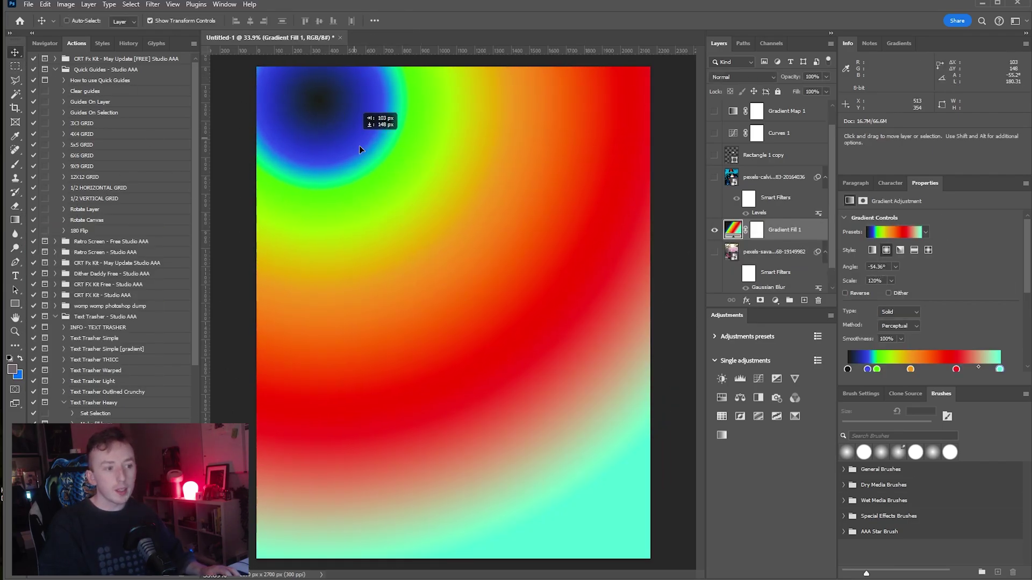
- Try angle, reflected, diamond and linear gradient styles, settling on Radial
click(900, 251)
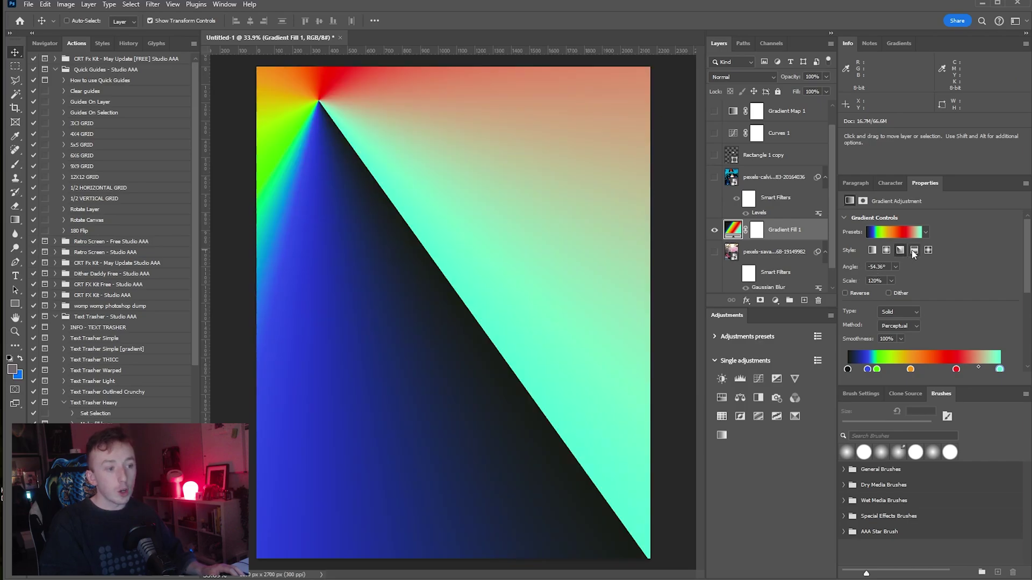
click(914, 250)
click(926, 251)
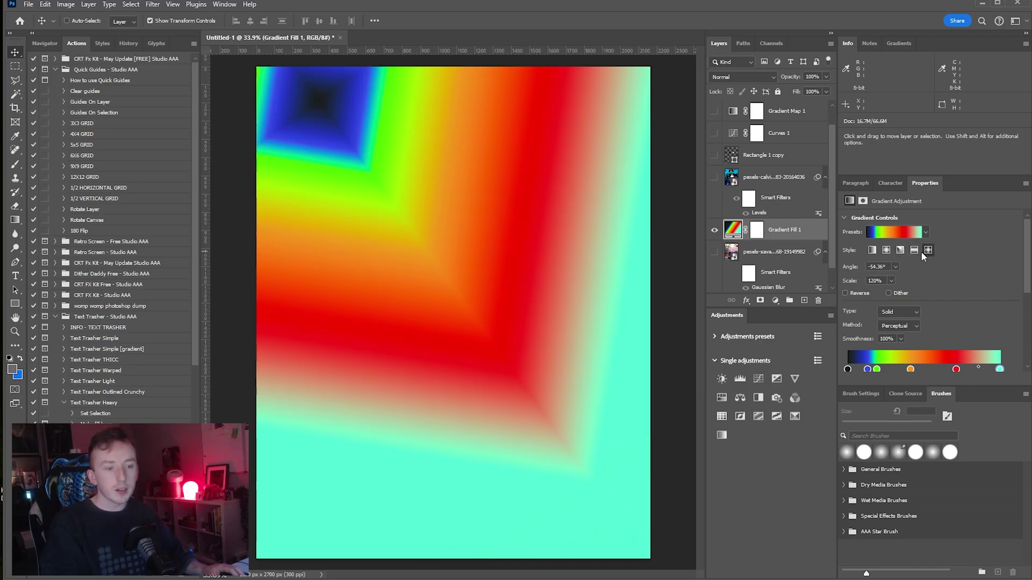
click(900, 250)
click(886, 250)
click(872, 251)
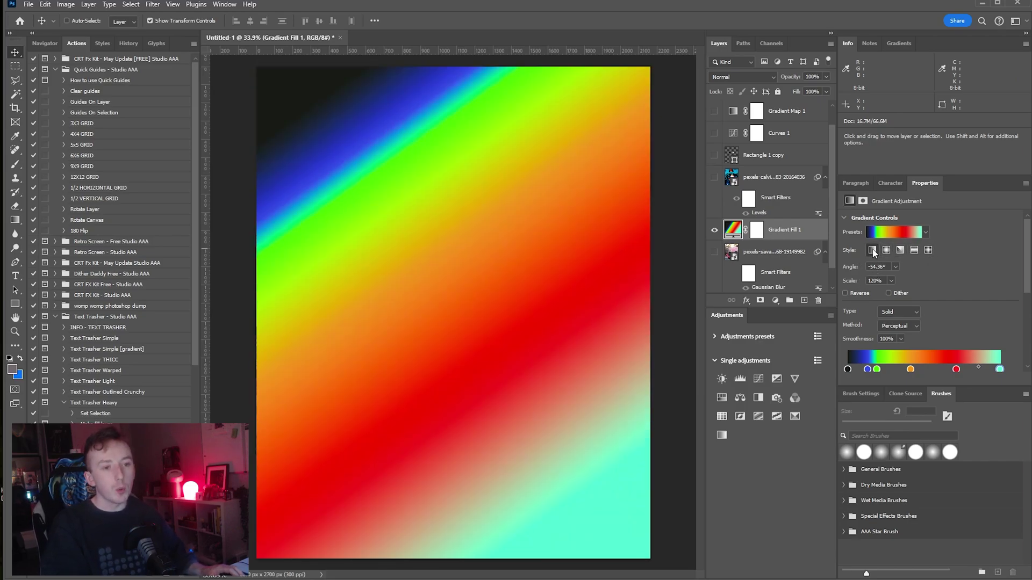
click(886, 250)
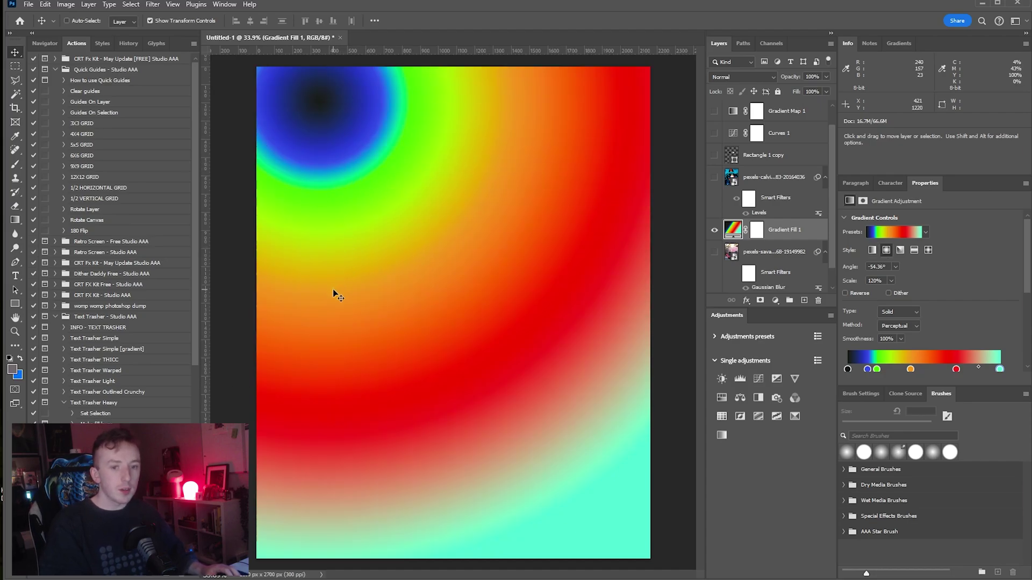